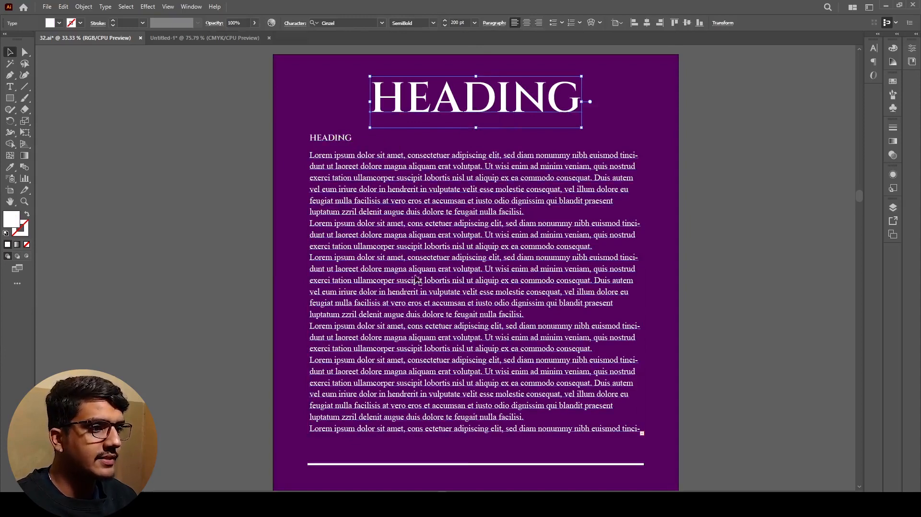
# Examine the font sizes of the main heading and the body text on the left-aligned page
pyautogui.scroll(-1, 411, 267)
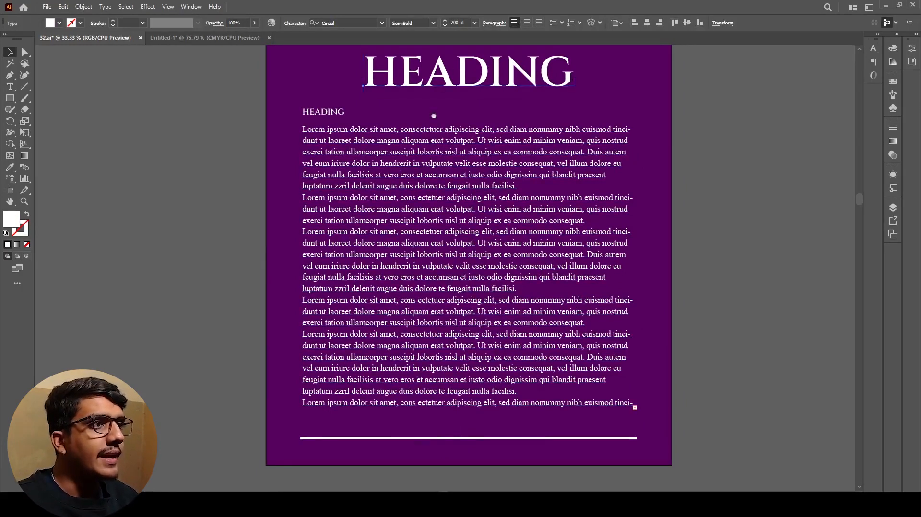
pyautogui.scroll(2, 434, 113)
pyautogui.click(758, 204)
pyautogui.click(530, 126)
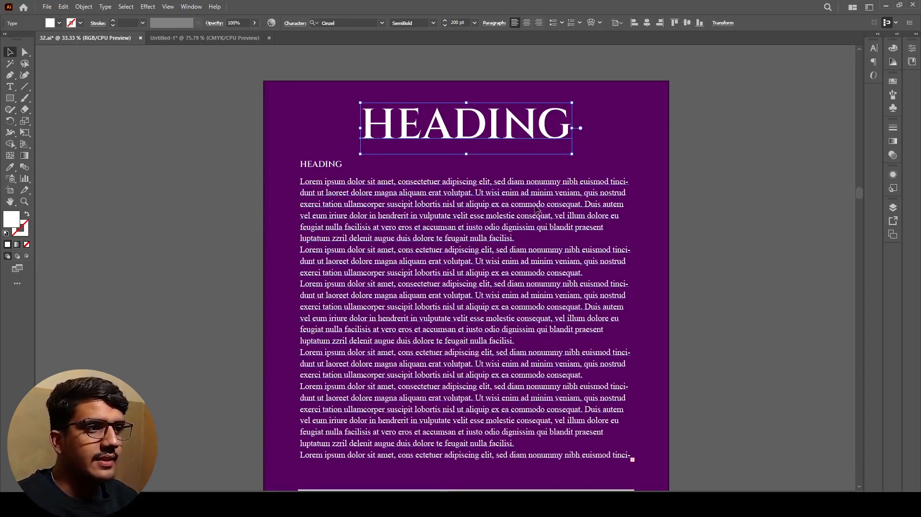
pyautogui.click(691, 216)
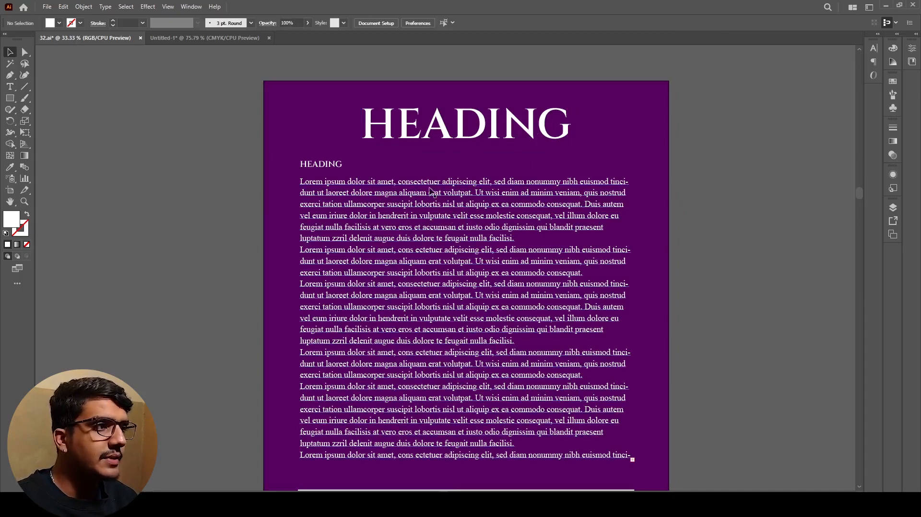
pyautogui.click(373, 208)
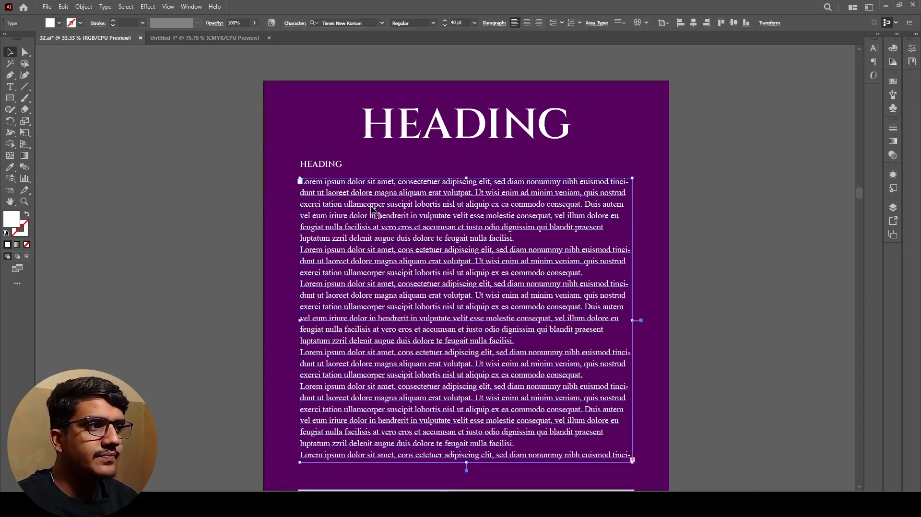
pyautogui.click(221, 163)
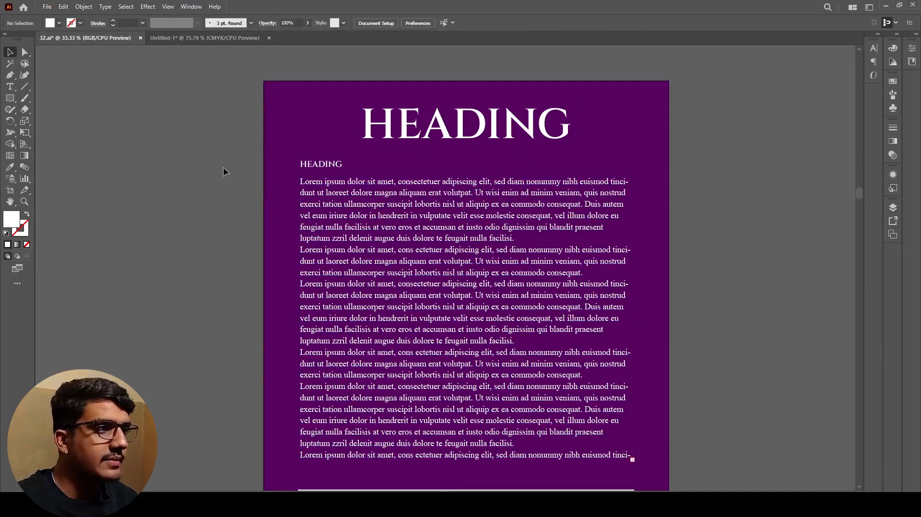
pyautogui.click(336, 215)
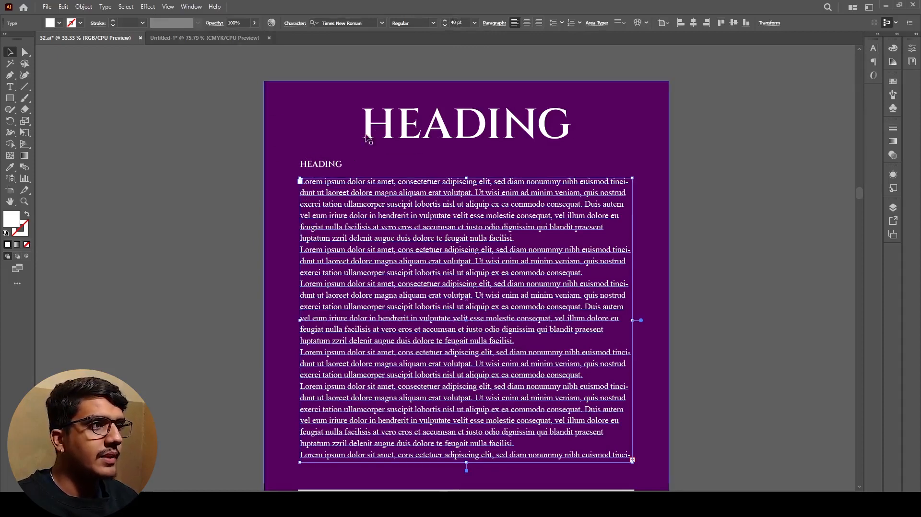
pyautogui.click(189, 179)
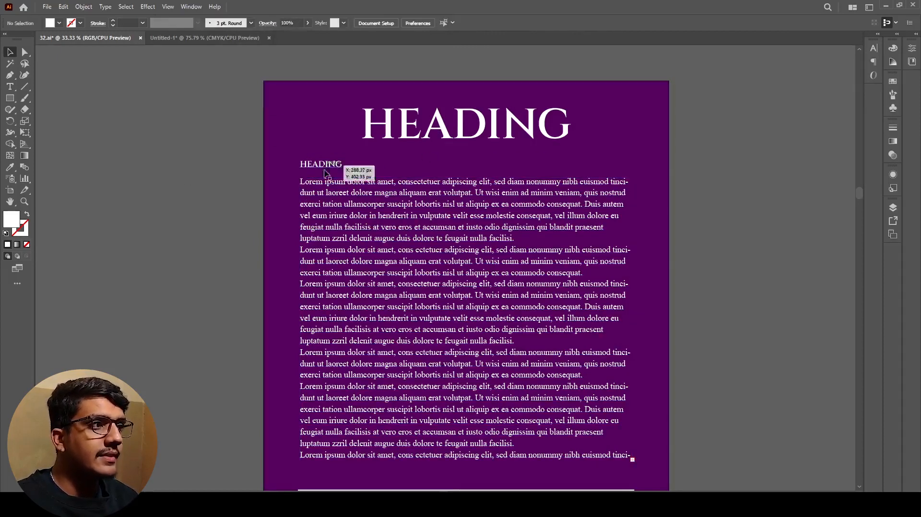
pyautogui.click(326, 192)
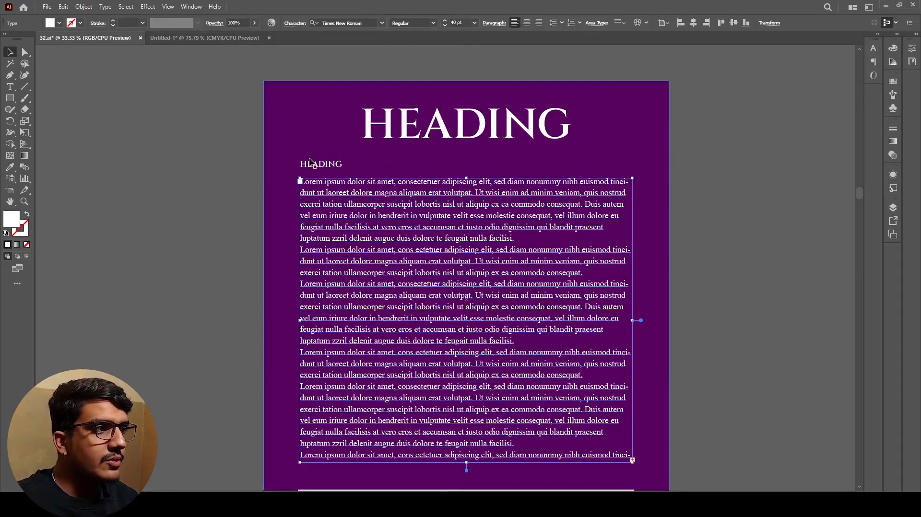
# Set the font size of the small heading above the body text to 80 pt
pyautogui.click(313, 164)
pyautogui.click(455, 19)
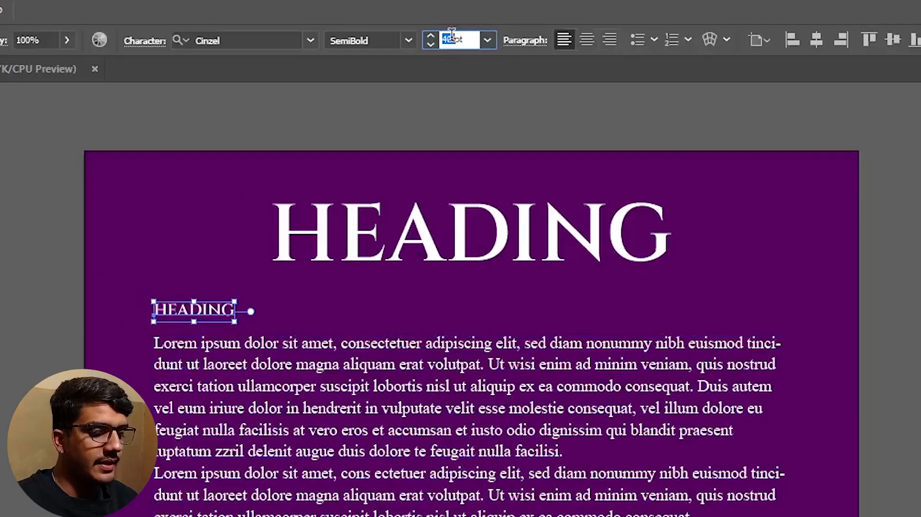
pyautogui.write('80')
pyautogui.press('Return')
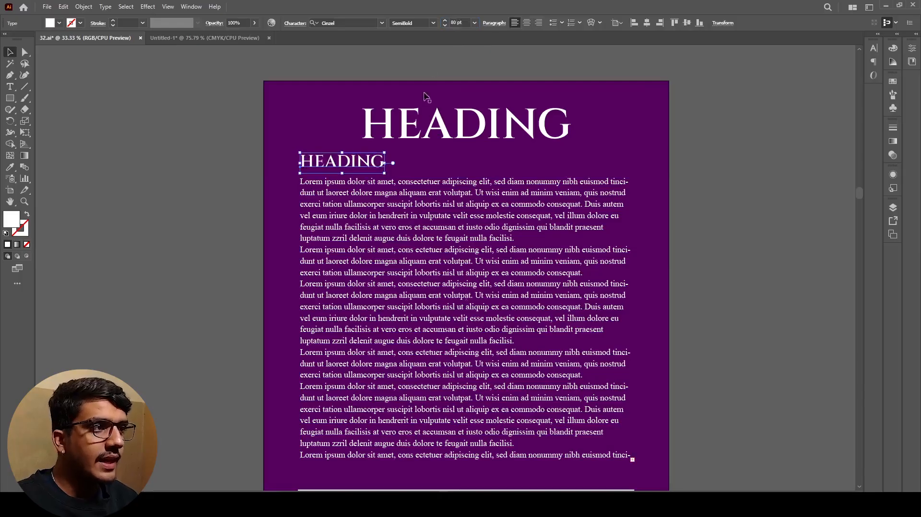
# Set the main heading's font size to 160 pt
pyautogui.click(424, 120)
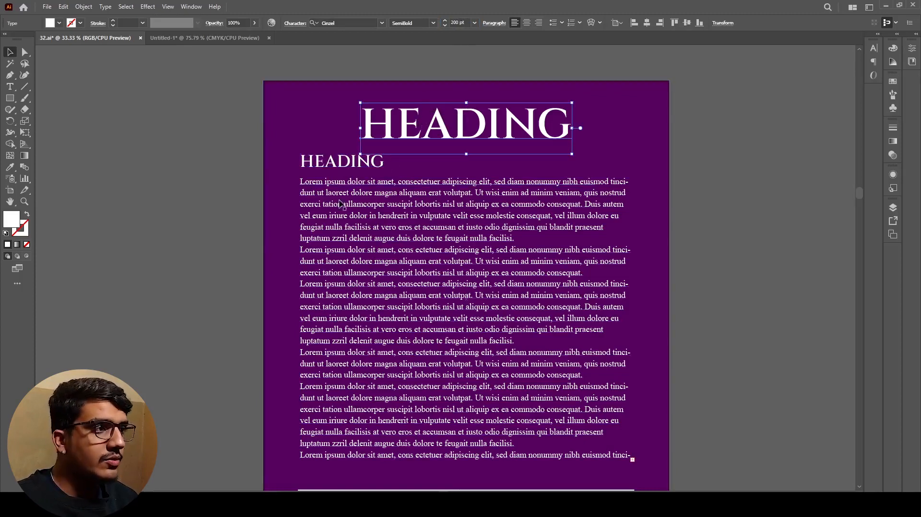
pyautogui.click(363, 161)
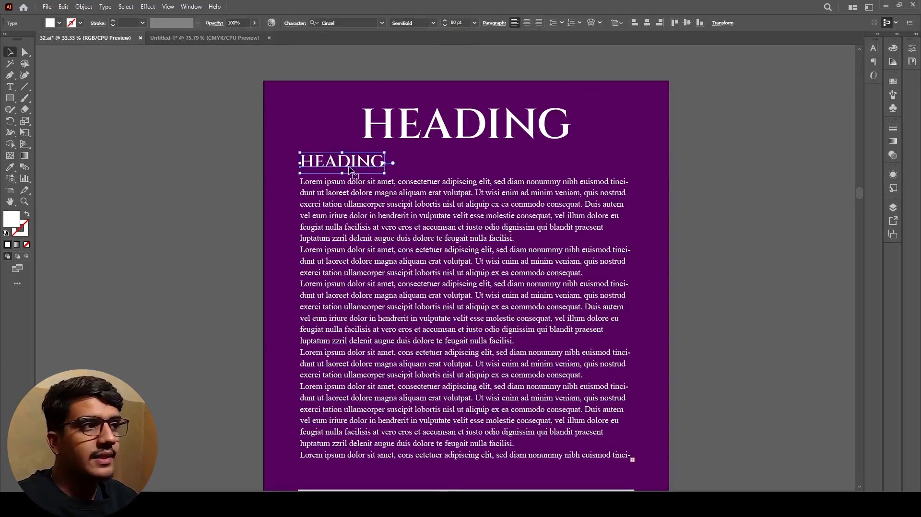
pyautogui.click(412, 137)
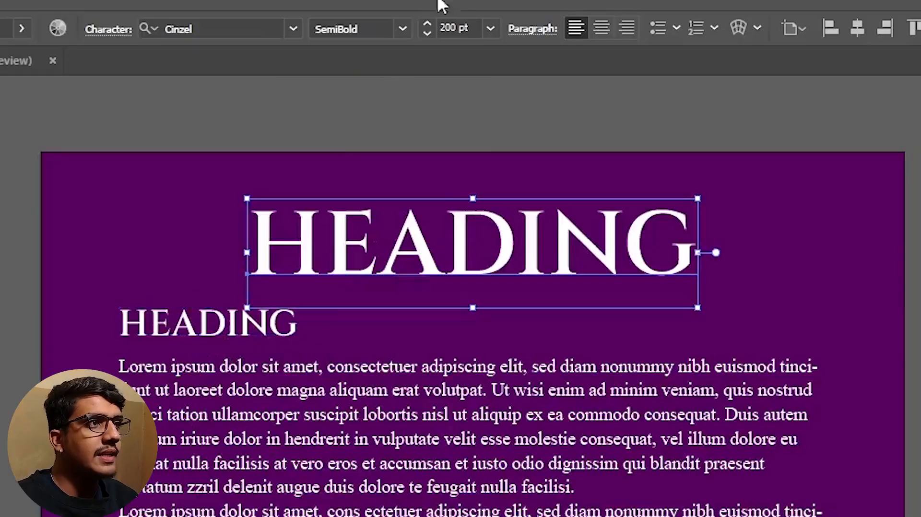
pyautogui.doubleClick(455, 21)
pyautogui.write('160')
pyautogui.press('Return')
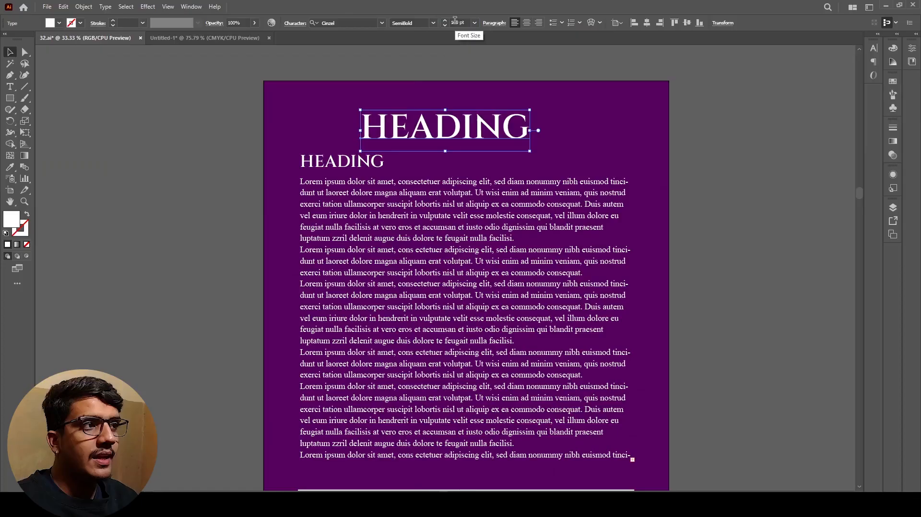
# Move the resized main heading sideways so it is centred horizontally on the page
pyautogui.click(413, 72)
pyautogui.hotkey('ctrl', 'z')
pyautogui.click(422, 68)
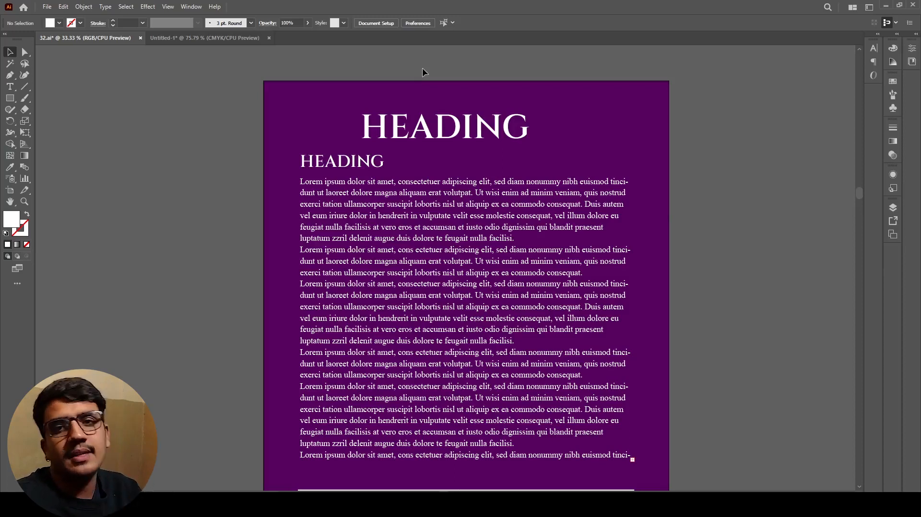
pyautogui.moveTo(436, 120); pyautogui.dragTo(458, 120)
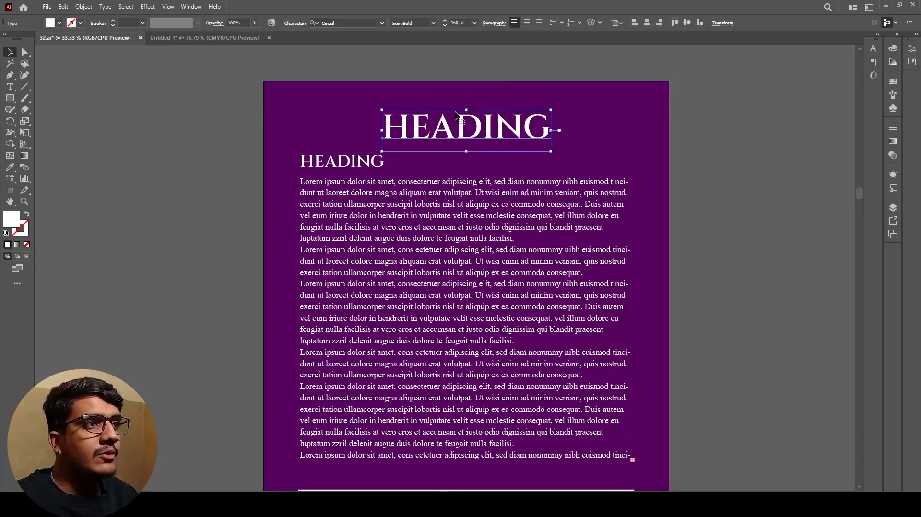
pyautogui.click(484, 90)
pyautogui.moveTo(457, 82); pyautogui.dragTo(464, 83)
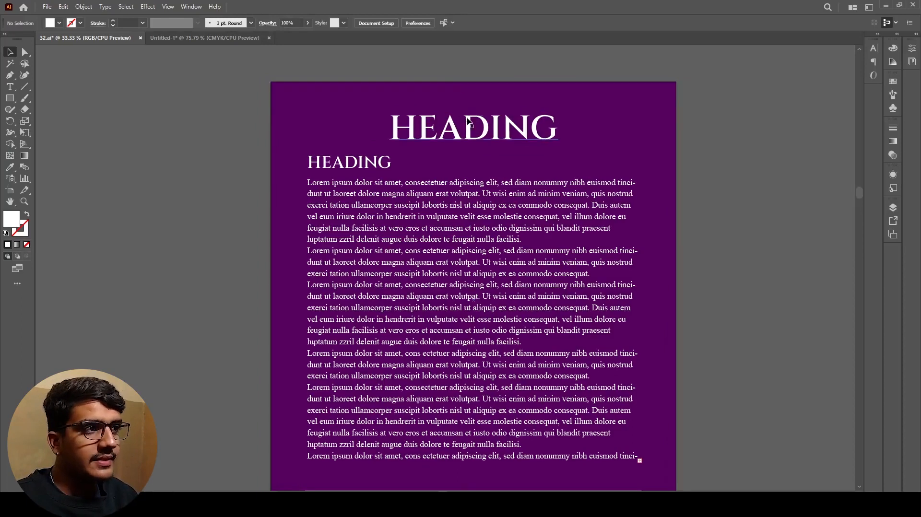
# Compare the font sizes of the main heading, the subheading and the body text
pyautogui.click(434, 120)
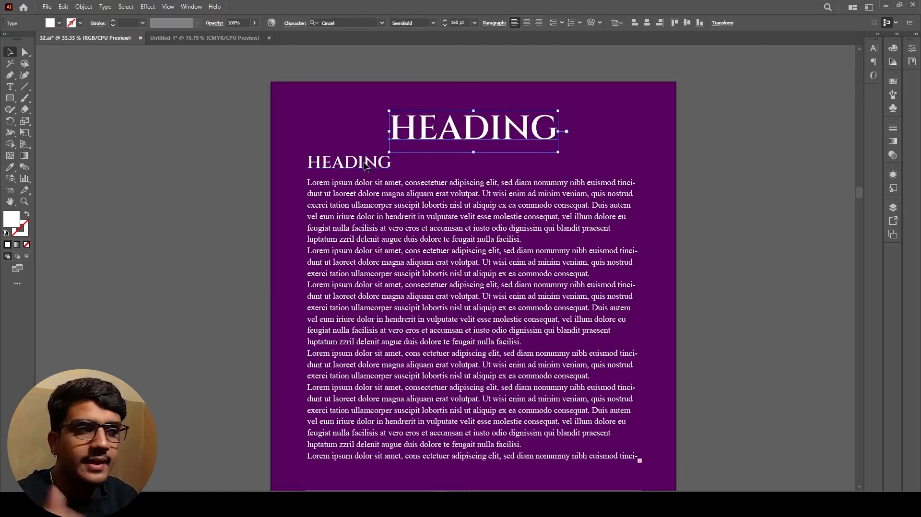
pyautogui.click(399, 188)
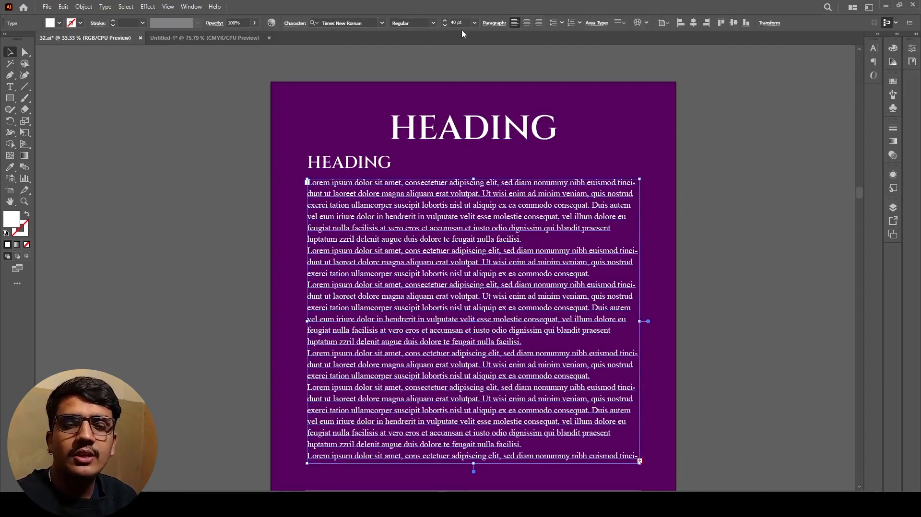
pyautogui.click(370, 163)
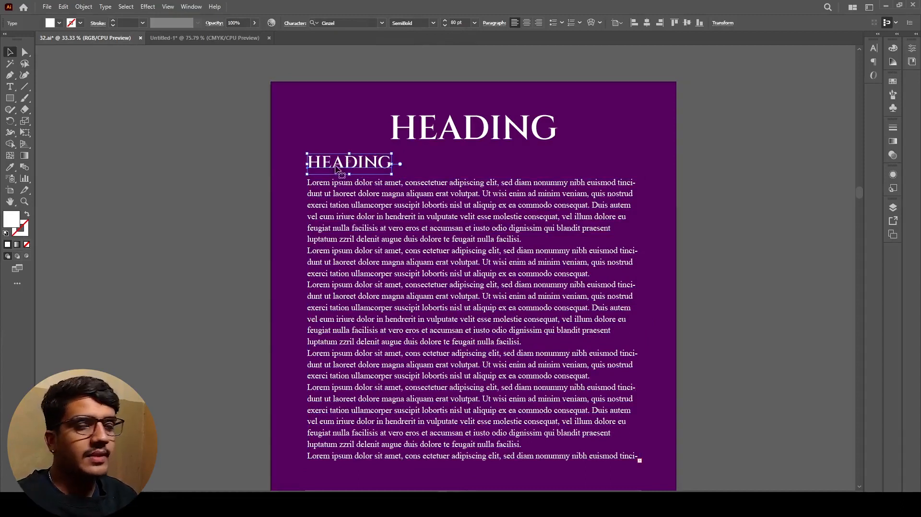
pyautogui.click(417, 146)
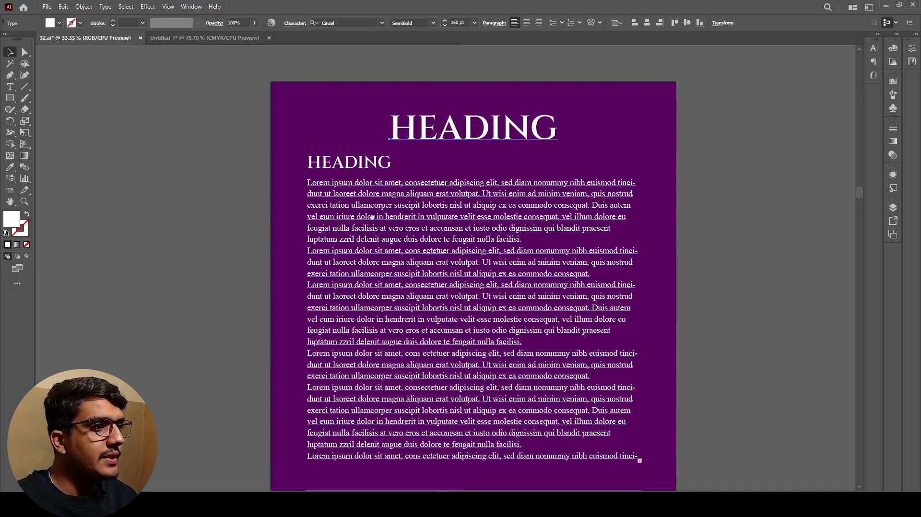
pyautogui.scroll(-1, 370, 211)
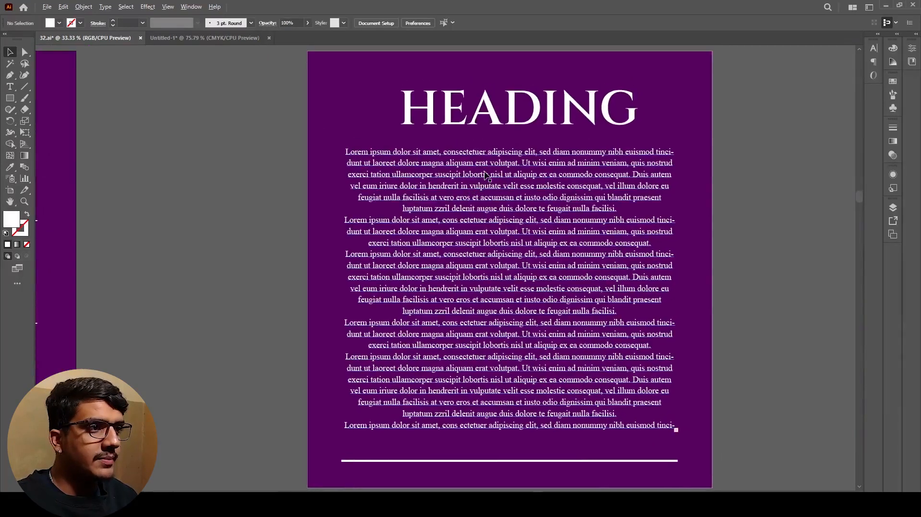
# Move the main heading on the page with centred body text slightly upward
pyautogui.moveTo(479, 180); pyautogui.dragTo(448, 176)
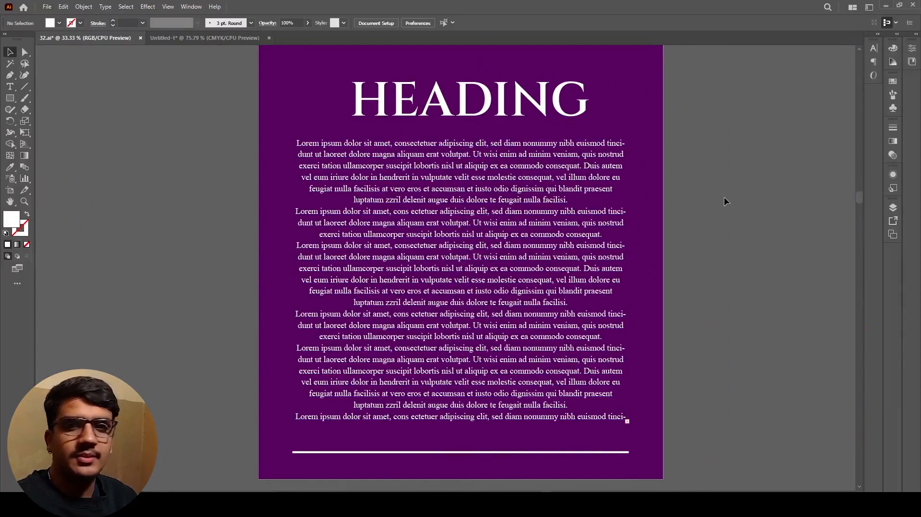
pyautogui.scroll(1, 604, 177)
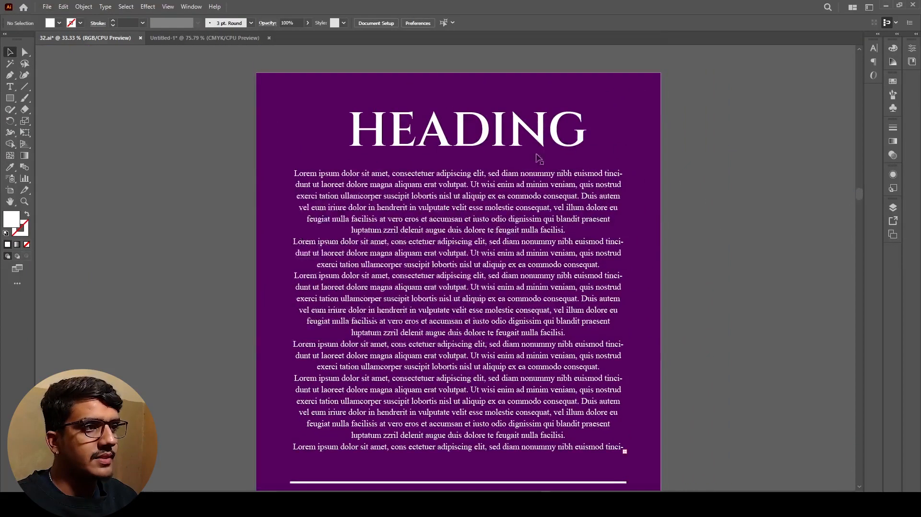
pyautogui.click(497, 140)
pyautogui.moveTo(497, 140); pyautogui.dragTo(498, 135)
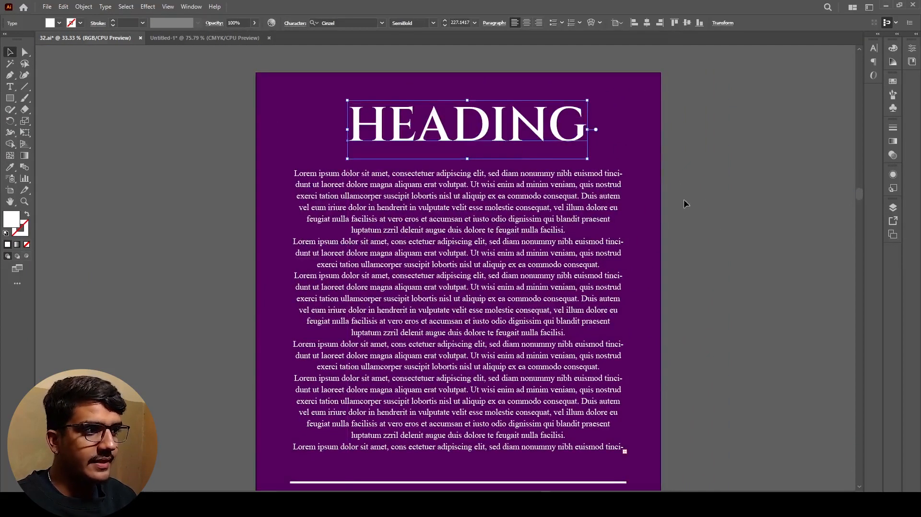
pyautogui.click(684, 199)
pyautogui.scroll(-1, 457, 251)
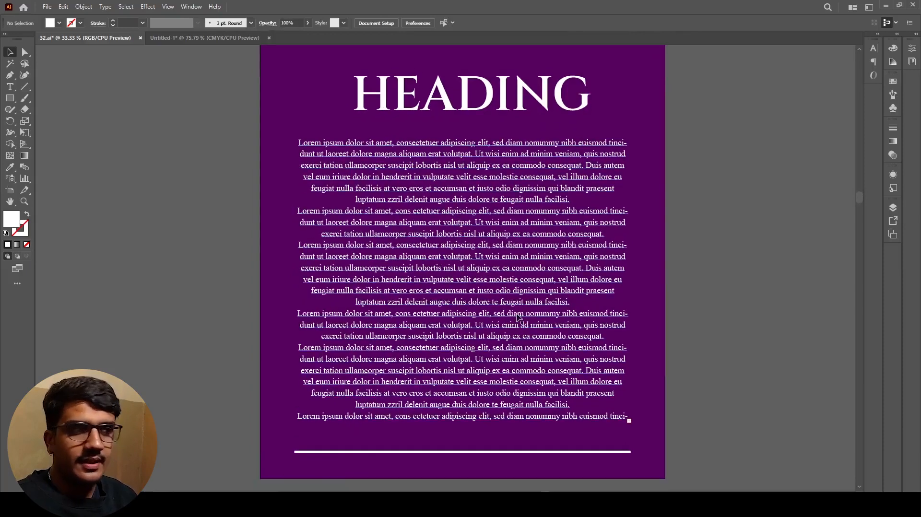
pyautogui.click(504, 258)
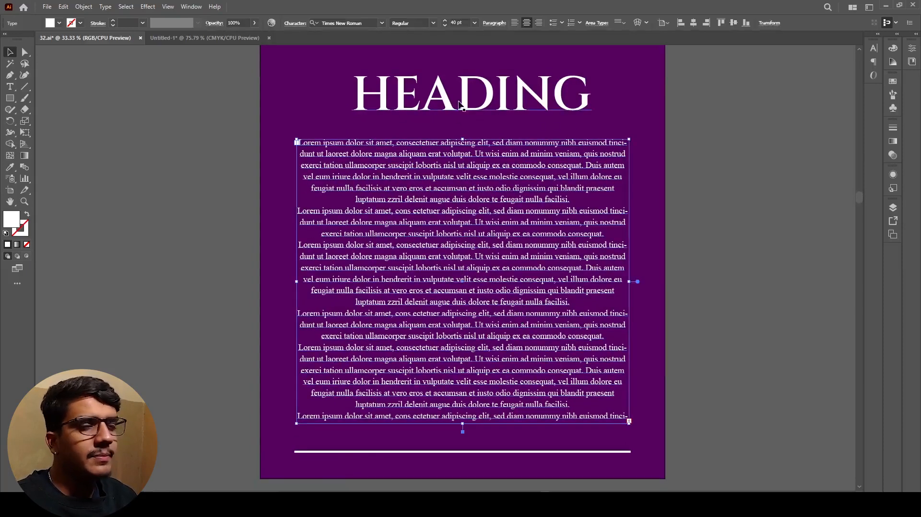
pyautogui.click(475, 106)
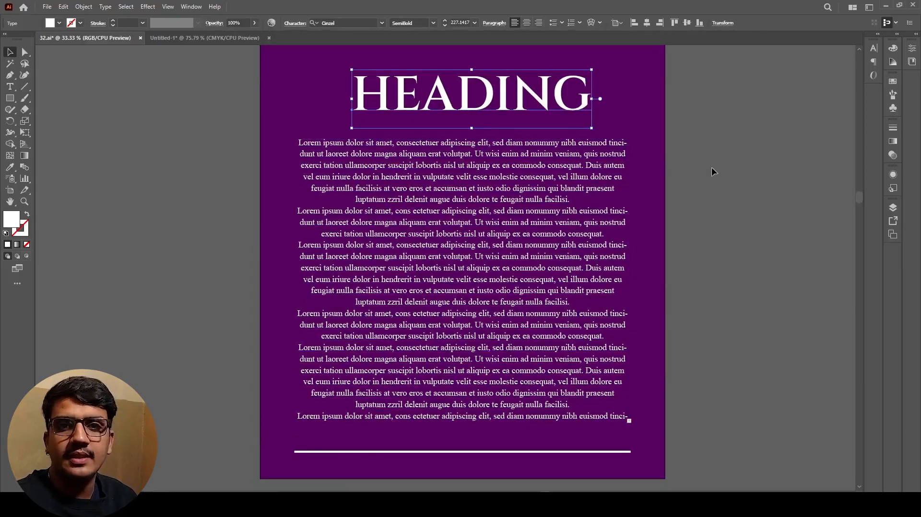
pyautogui.hotkey('ctrl', 'shift', 'b')
pyautogui.hotkey('ctrl', 'shift', 'b')
pyautogui.hotkey('ctrl', 'shift', 'b')
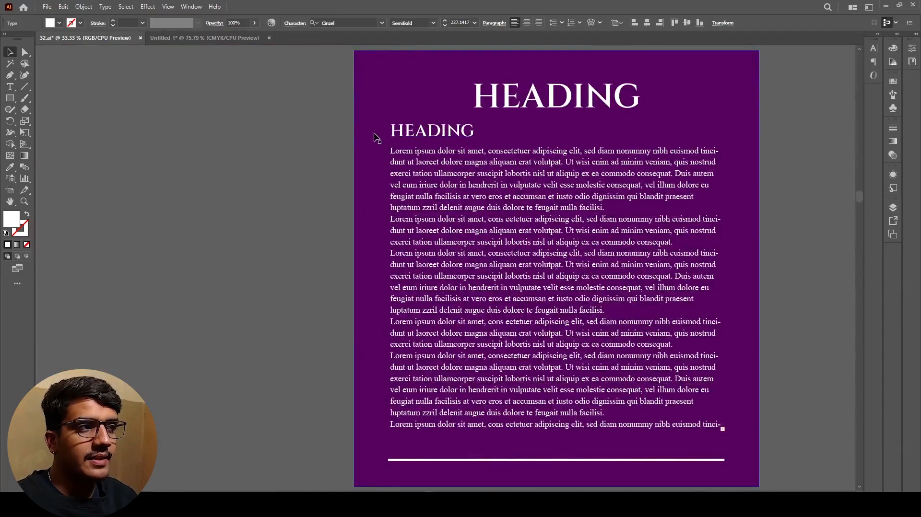
# Copy the subheading from the left-aligned page onto the centred-text page above the body text and centre it horizontally on the page
pyautogui.hscroll(2, 507, 142)
pyautogui.scroll(1, 508, 142)
pyautogui.click(413, 144)
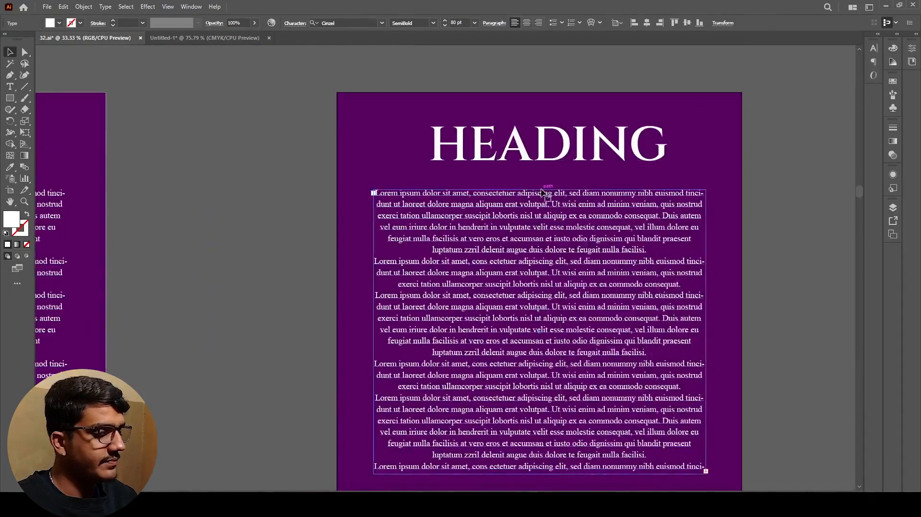
pyautogui.click(541, 192)
pyautogui.hotkey('ctrl', 'v')
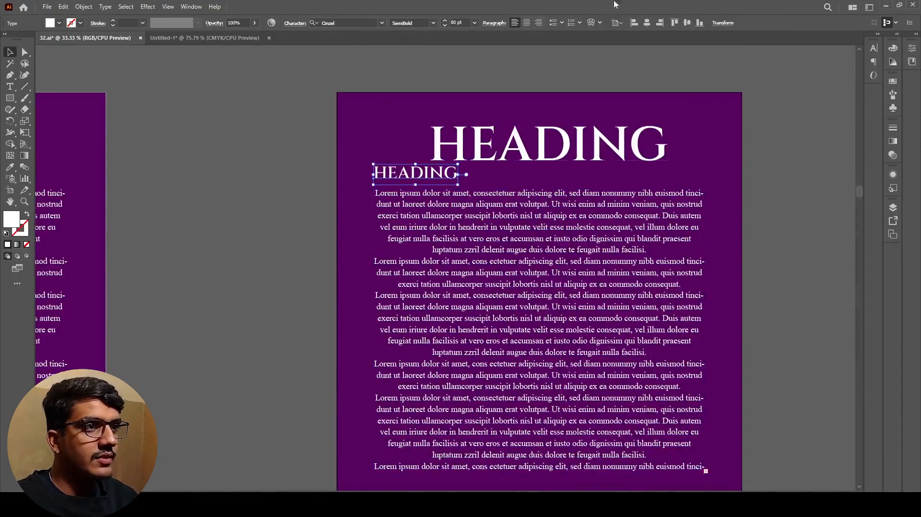
pyautogui.click(647, 24)
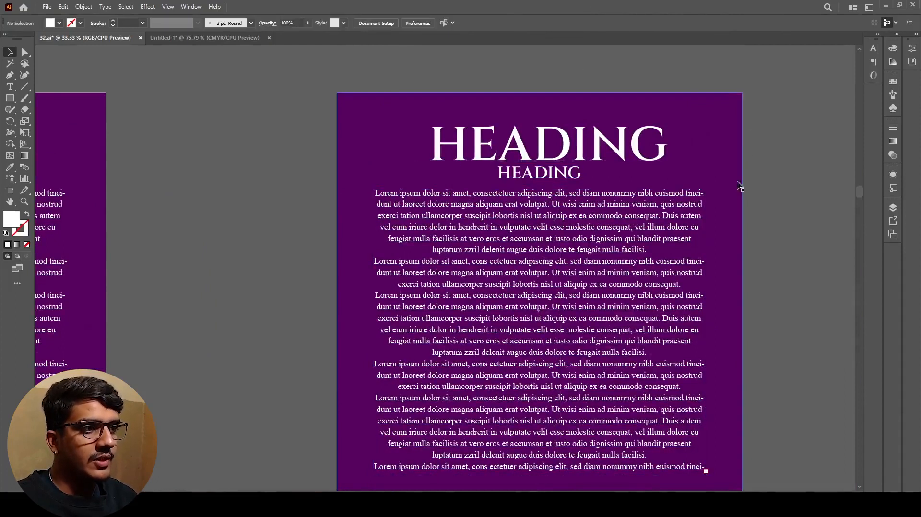
# Align the main heading and subheading on the centred-text page by their horizontal centres, and move the subheading slightly down
pyautogui.click(571, 174)
pyautogui.keyDown('shift'); pyautogui.click(572, 152); pyautogui.keyUp('shift')
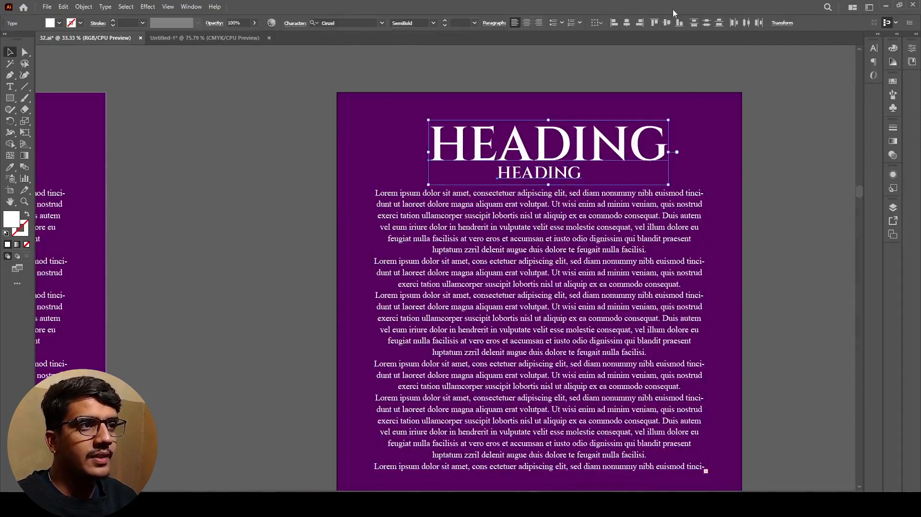
pyautogui.click(646, 23)
pyautogui.click(768, 183)
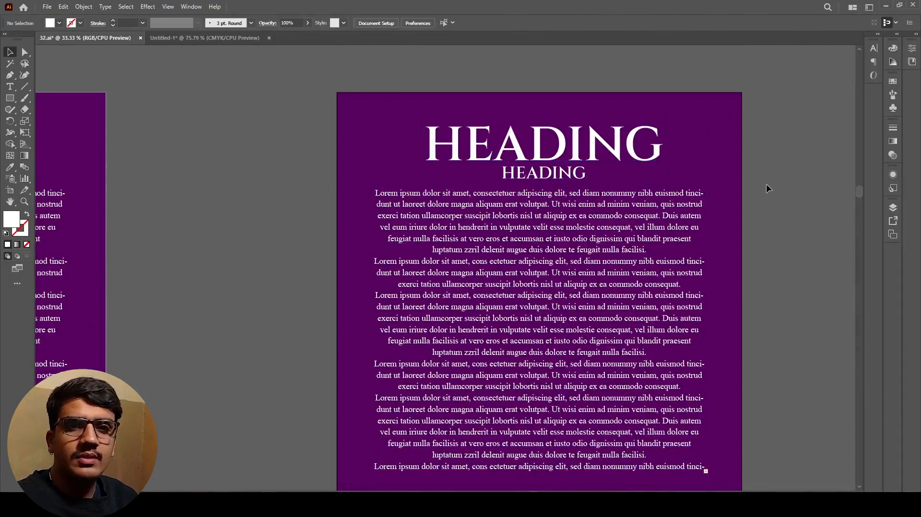
pyautogui.moveTo(554, 178); pyautogui.dragTo(554, 184)
pyautogui.scroll(3, 554, 179)
pyautogui.scroll(-3, 556, 182)
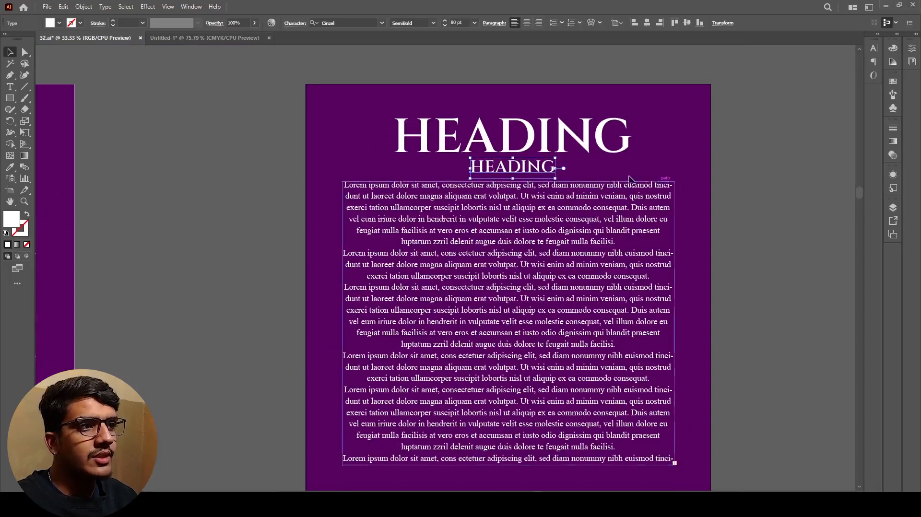
# Try centring the subheading's paragraph text on the centred-text page, and undo the alignment
pyautogui.scroll(1, 575, 175)
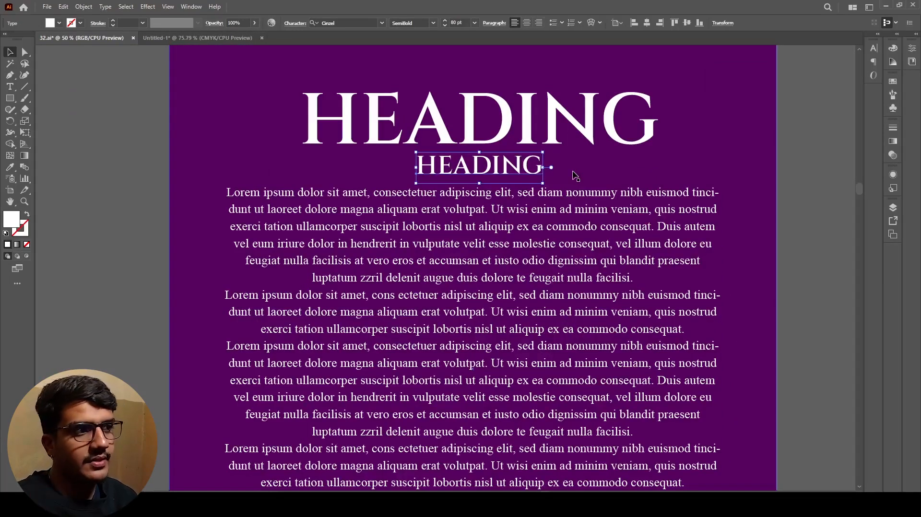
pyautogui.scroll(-1, 574, 175)
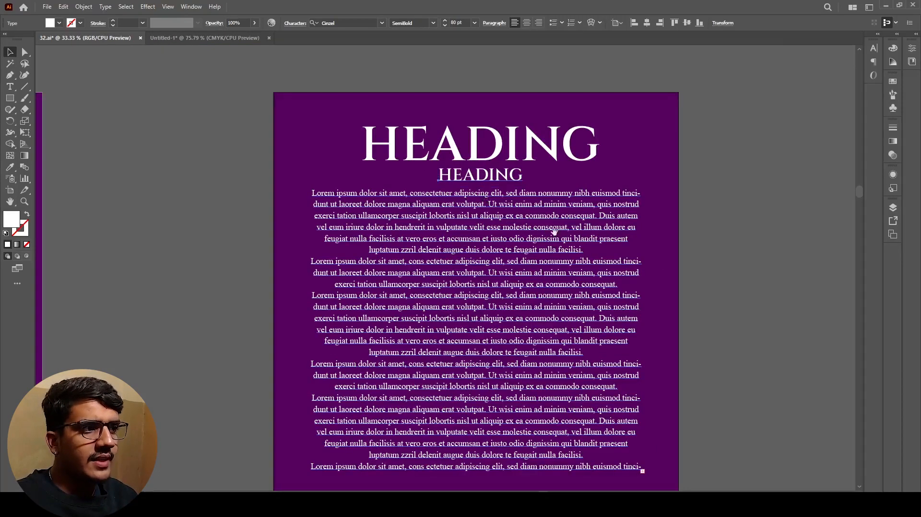
pyautogui.click(527, 24)
pyautogui.hotkey('ctrl', 'z')
pyautogui.click(523, 233)
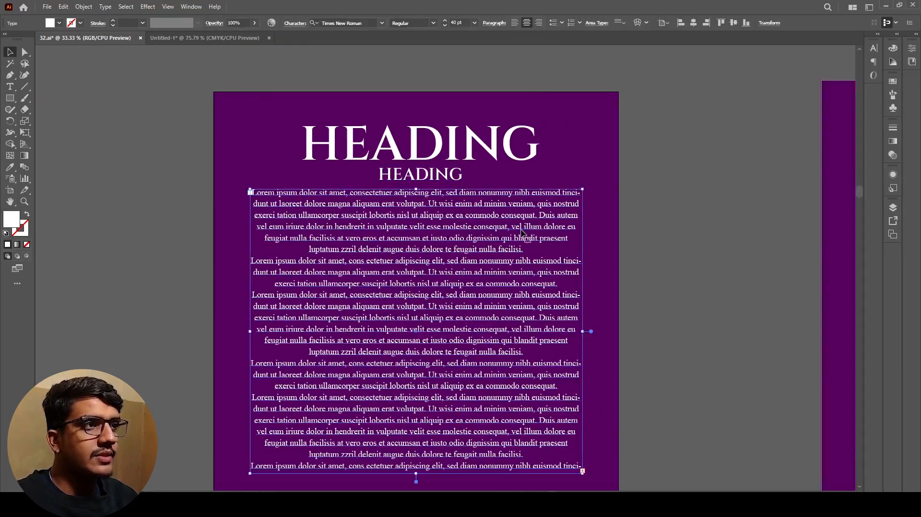
pyautogui.click(655, 151)
# Lengthen the centred body text frame by one line so it ends just above the white line at the foot of the page
pyautogui.scroll(-3, 541, 359)
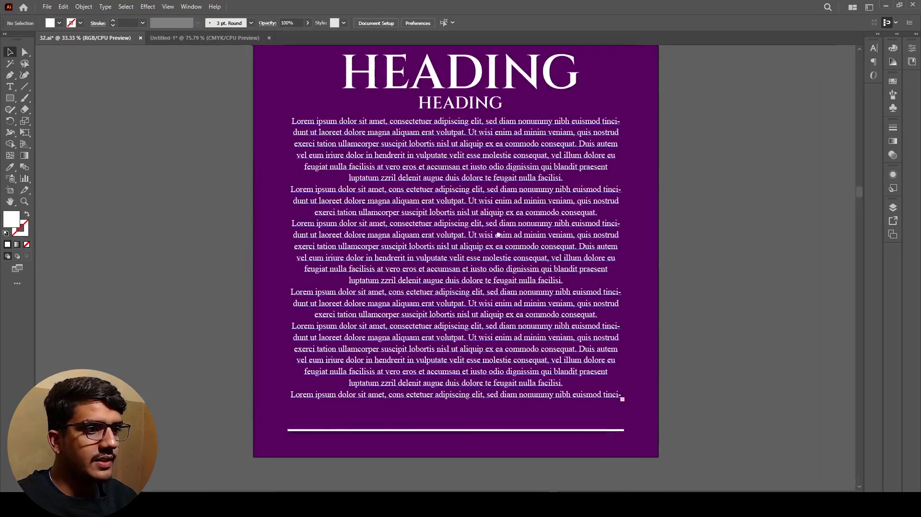
pyautogui.scroll(2, 618, 412)
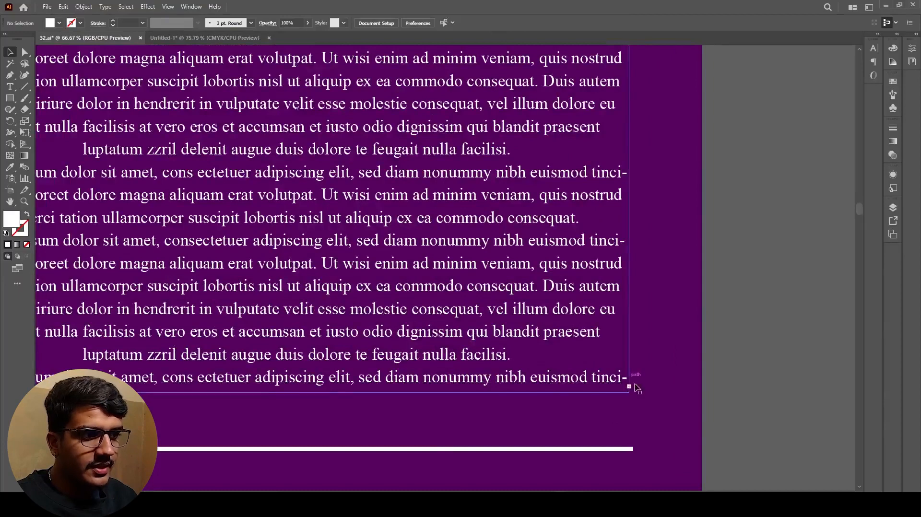
pyautogui.scroll(-2, 623, 384)
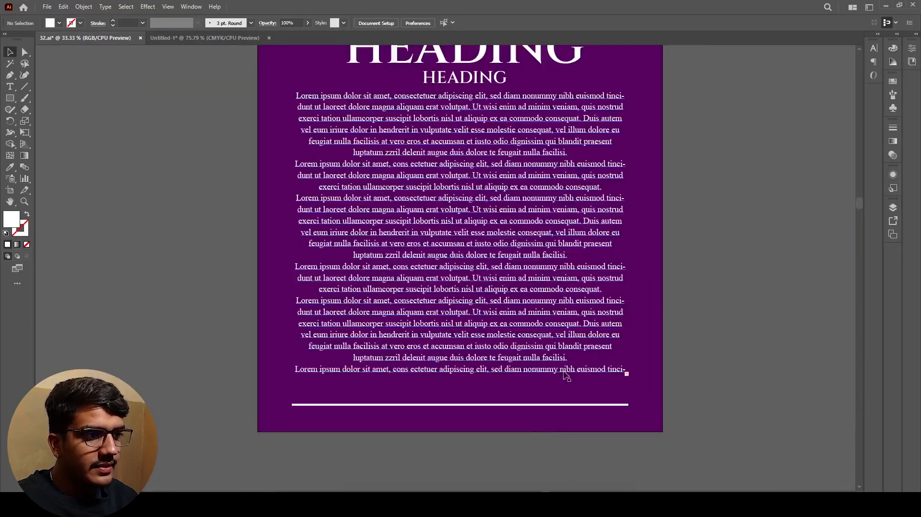
pyautogui.click(565, 373)
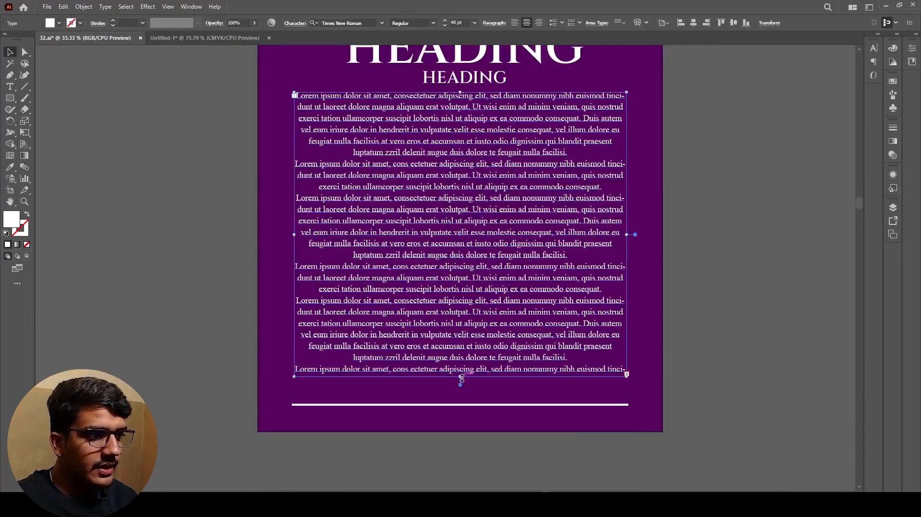
pyautogui.moveTo(461, 379); pyautogui.dragTo(467, 469)
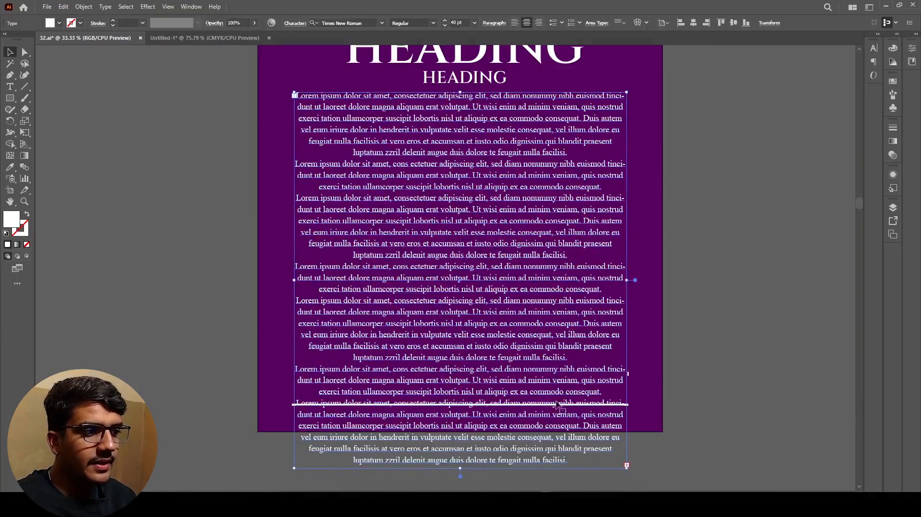
pyautogui.moveTo(627, 282)
pyautogui.mouseDown()
pyautogui.moveTo(844, 283)
pyautogui.moveTo(585, 280)
pyautogui.moveTo(626, 279)
pyautogui.mouseUp()
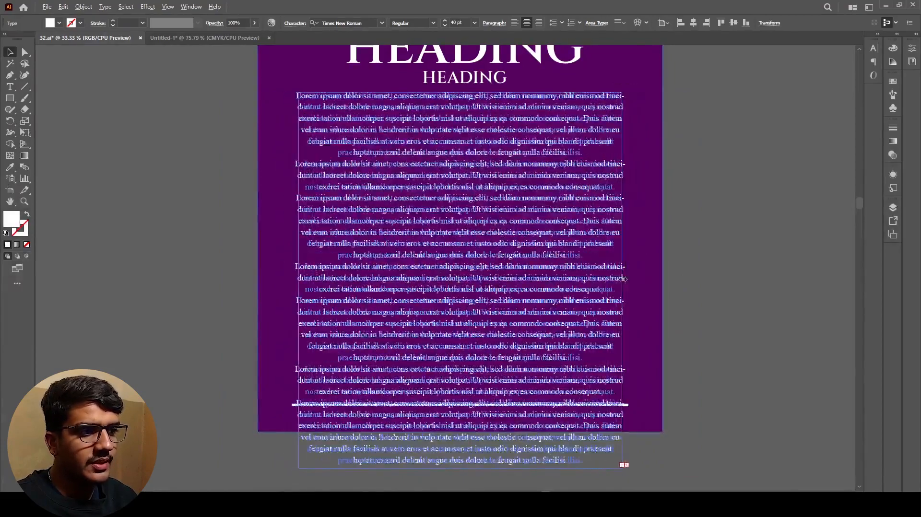
pyautogui.moveTo(459, 468); pyautogui.dragTo(470, 388)
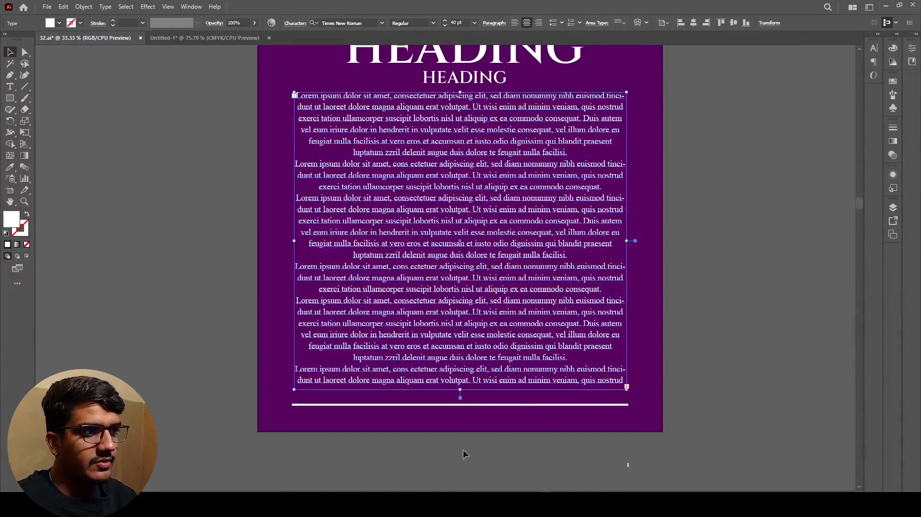
pyautogui.hotkey('ctrl', 'shift', 'a')
# Examine how the heading and body text line up along the edge of the right-aligned page
pyautogui.moveTo(468, 353); pyautogui.dragTo(415, 383)
pyautogui.moveTo(807, 302); pyautogui.dragTo(404, 323)
pyautogui.moveTo(669, 168); pyautogui.dragTo(652, 245)
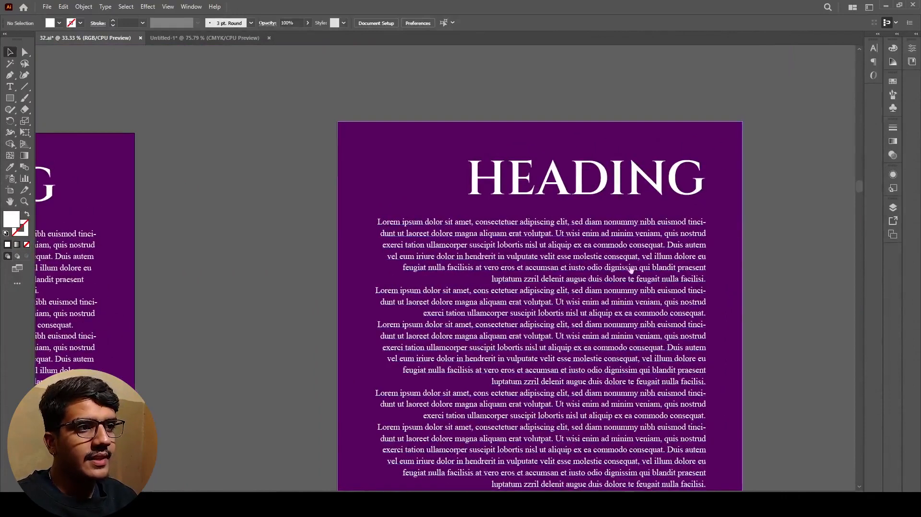
pyautogui.moveTo(781, 278); pyautogui.dragTo(716, 257)
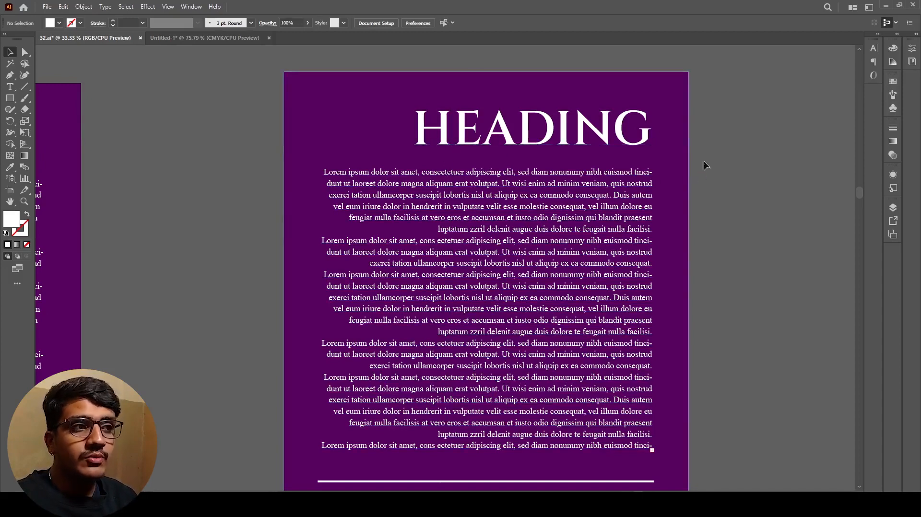
pyautogui.click(653, 179)
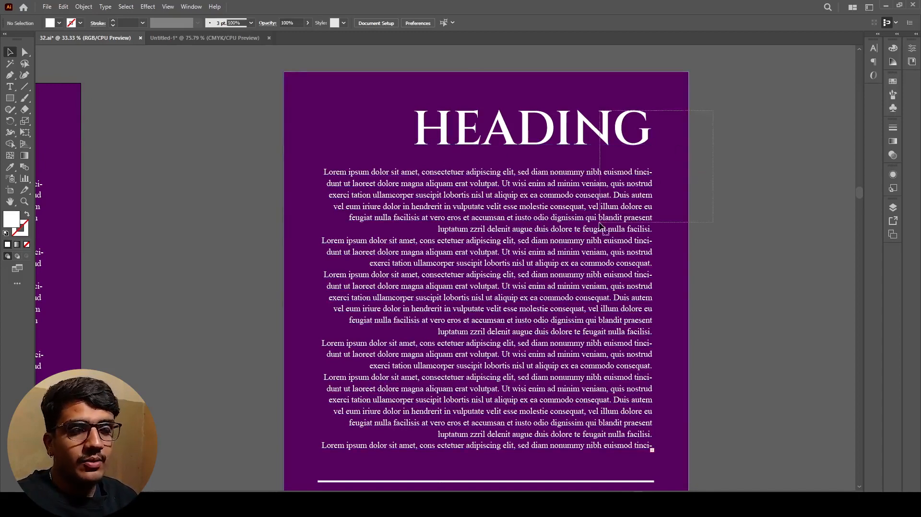
pyautogui.click(701, 214)
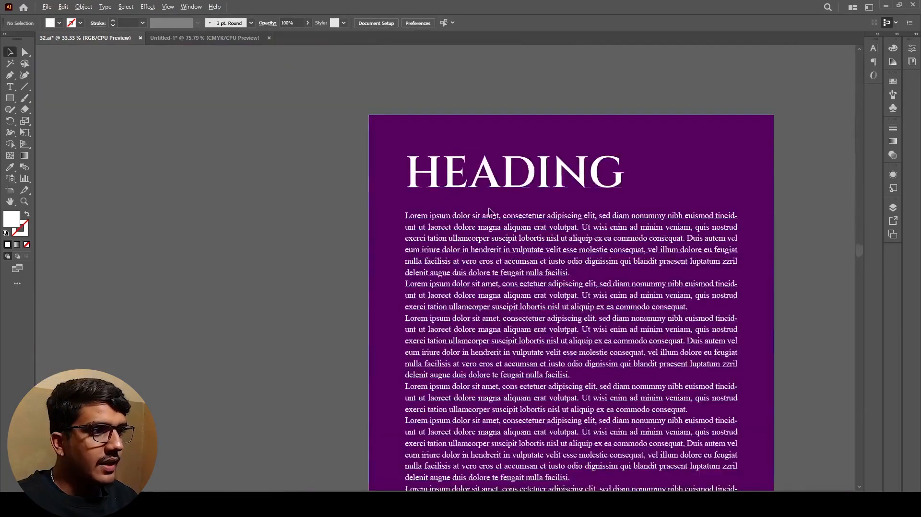
# Select the body text on the left-justified page and open its character settings, followed by its paragraph settings
pyautogui.scroll(4, 448, 196)
pyautogui.scroll(-3, 448, 196)
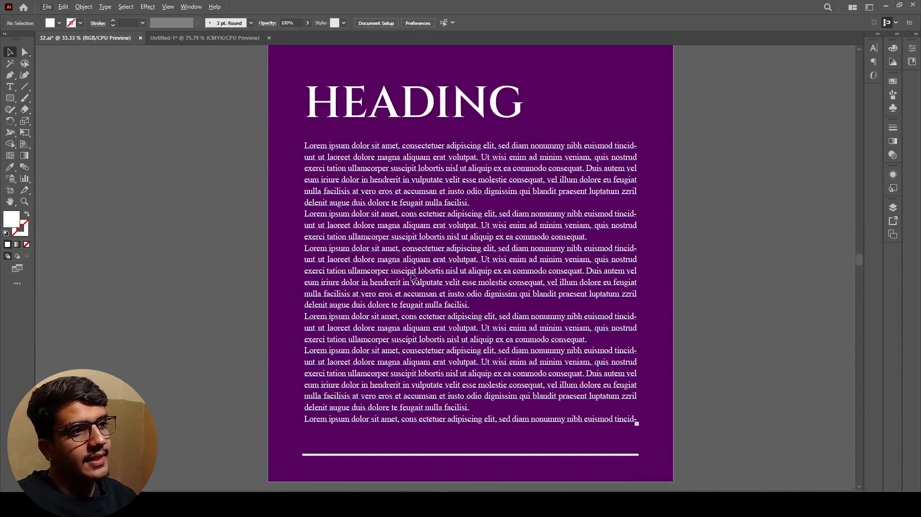
pyautogui.scroll(1, 365, 113)
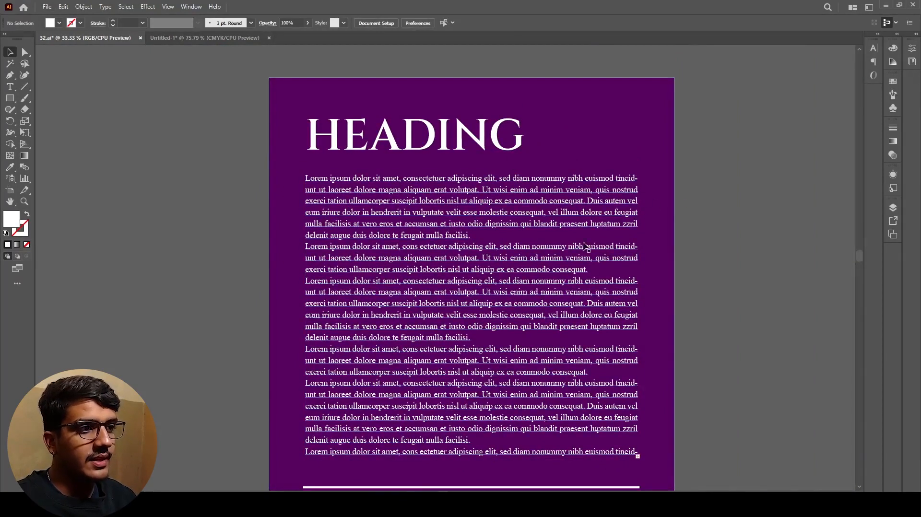
pyautogui.scroll(-1, 579, 252)
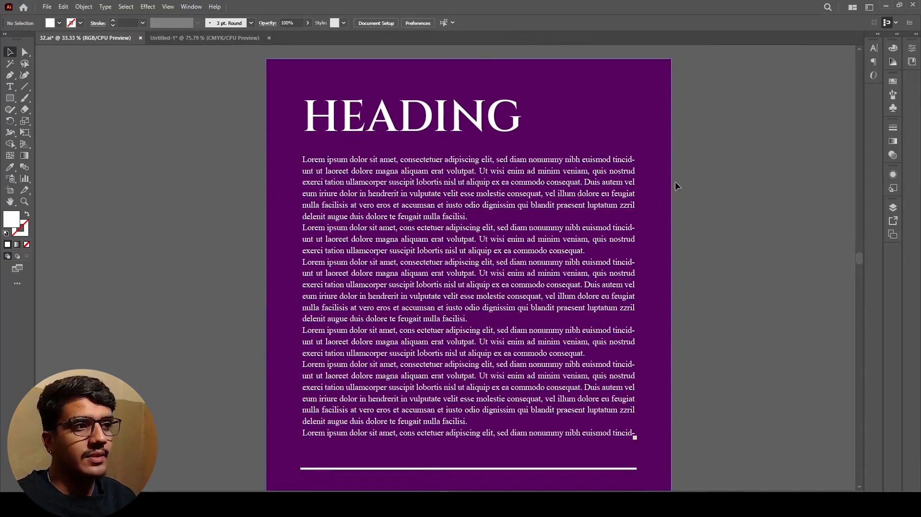
pyautogui.click(546, 197)
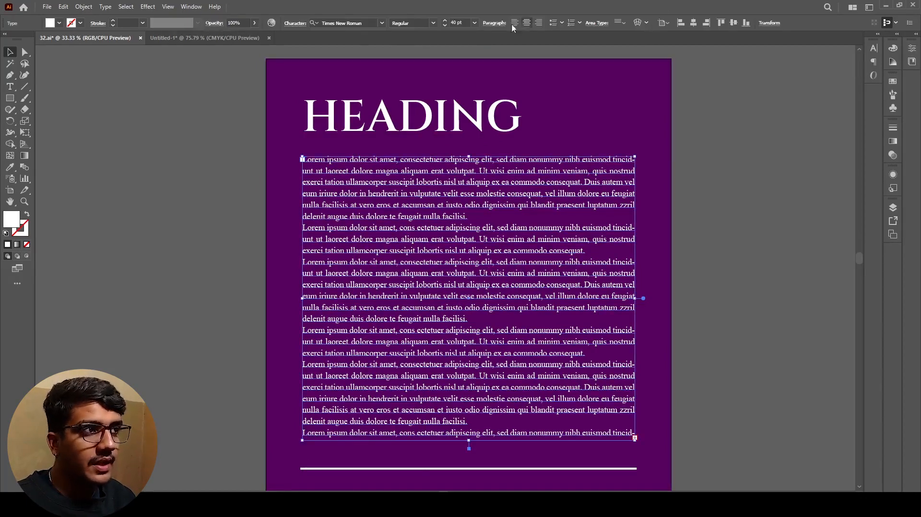
pyautogui.click(192, 7)
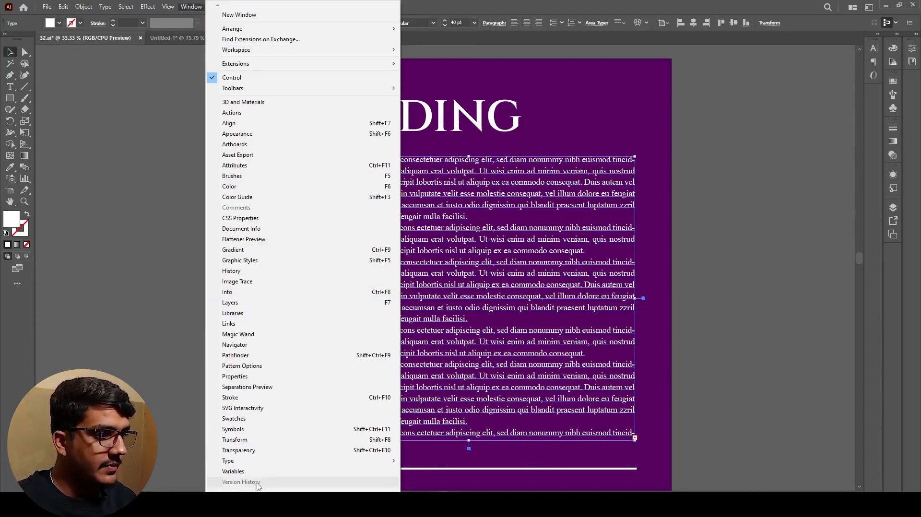
pyautogui.moveTo(256, 464)
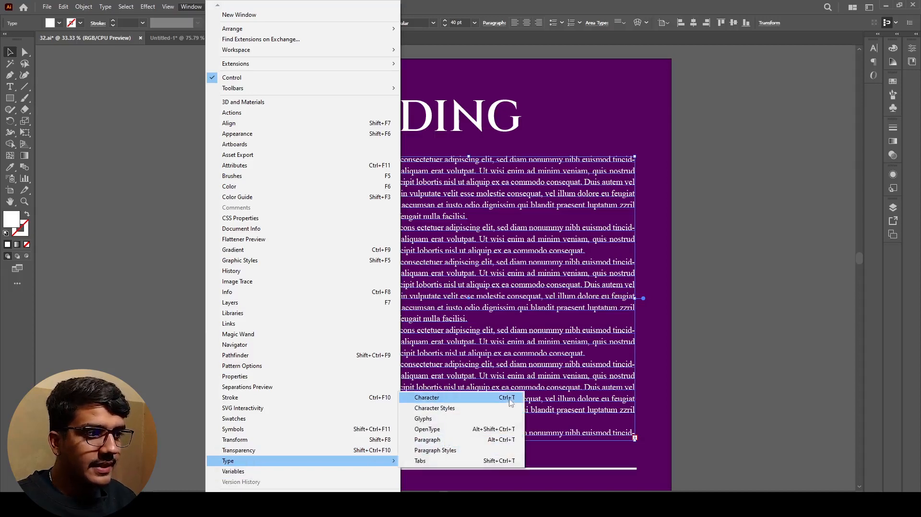
pyautogui.click(489, 401)
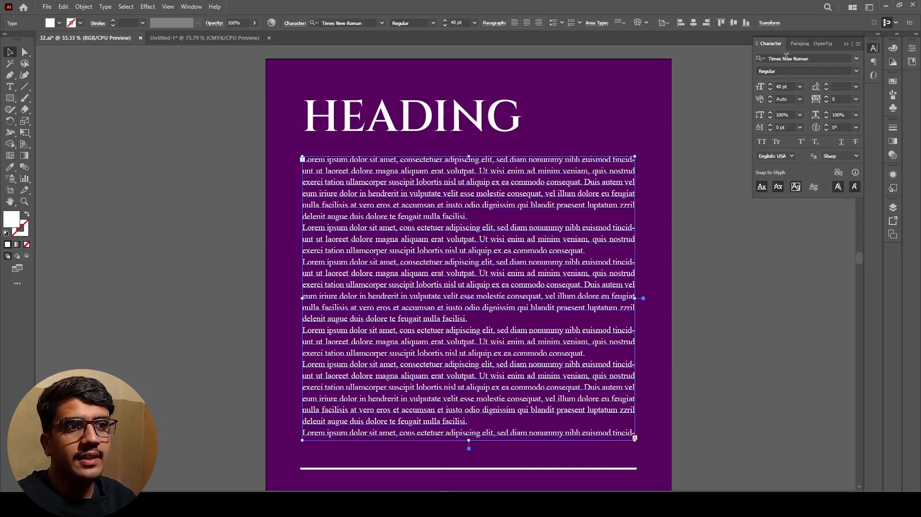
pyautogui.click(873, 62)
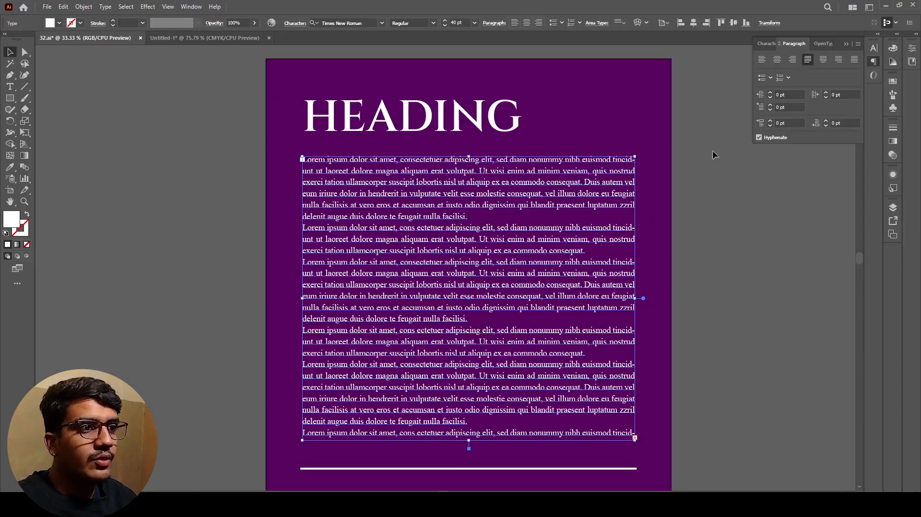
# Check the paragraph alignment option of the body text justified with the last line aligned left
pyautogui.click(689, 297)
pyautogui.scroll(-2, 689, 297)
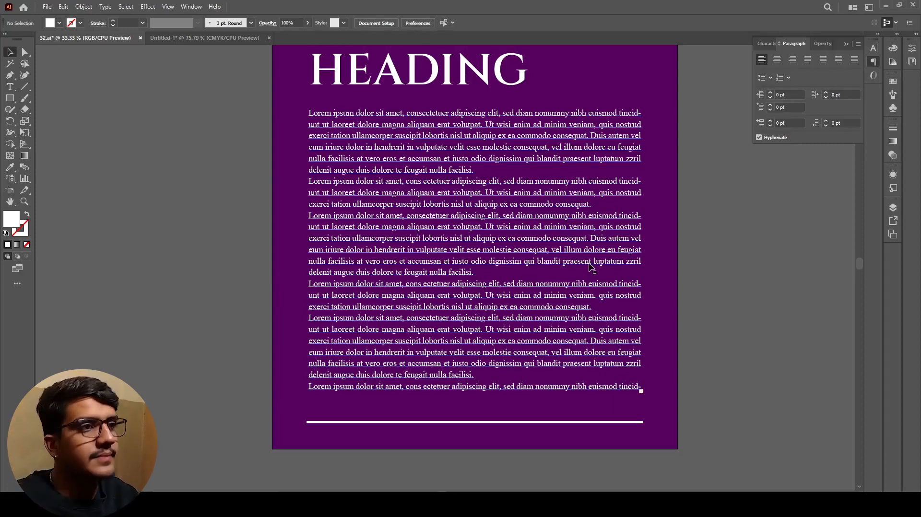
pyautogui.click(621, 174)
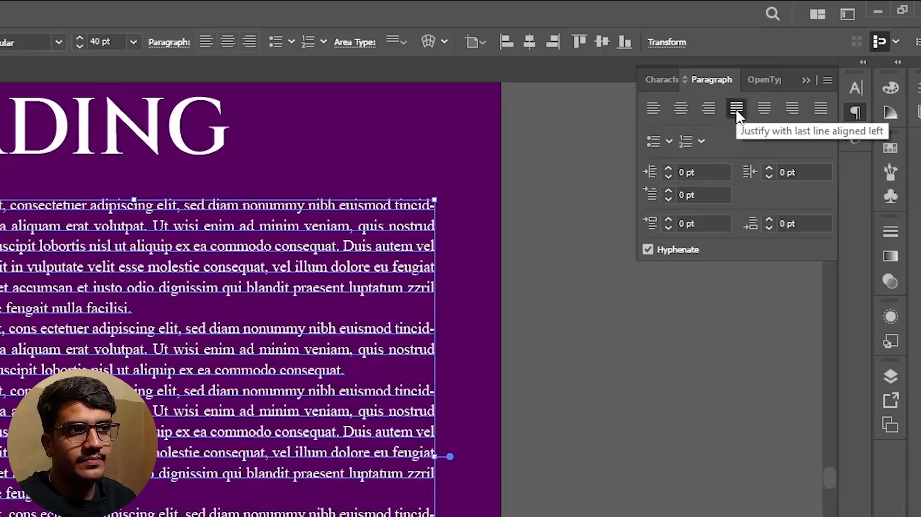
pyautogui.click(506, 441)
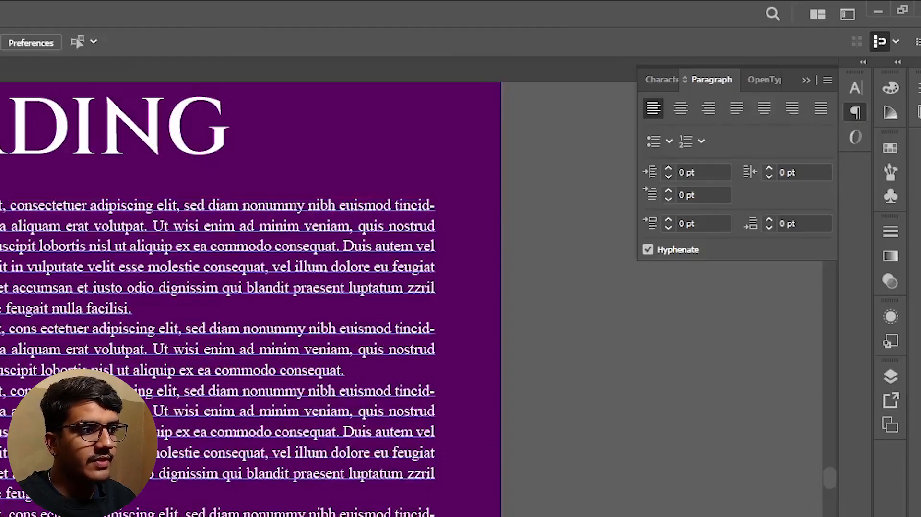
# Check the justification option of the body text on the page whose last paragraph lines are centred
pyautogui.moveTo(374, 499); pyautogui.dragTo(152, 493)
pyautogui.moveTo(278, 432); pyautogui.dragTo(251, 480)
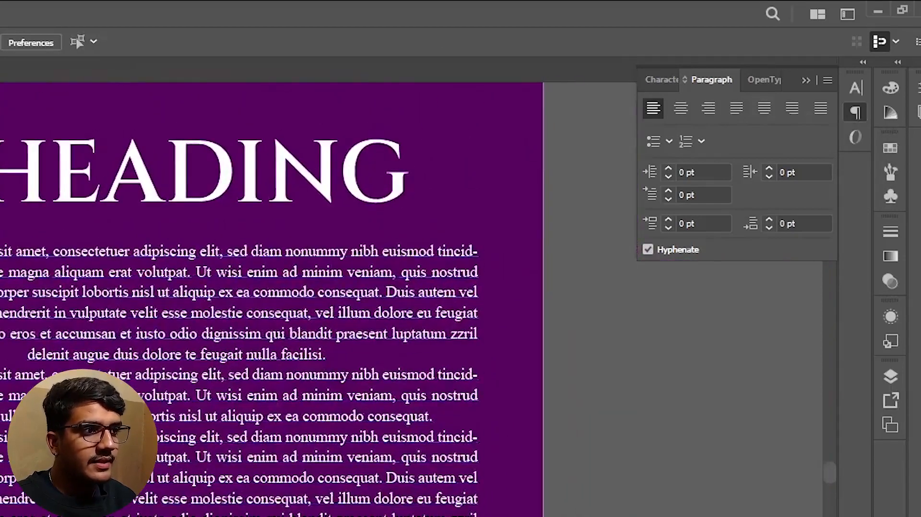
pyautogui.click(398, 475)
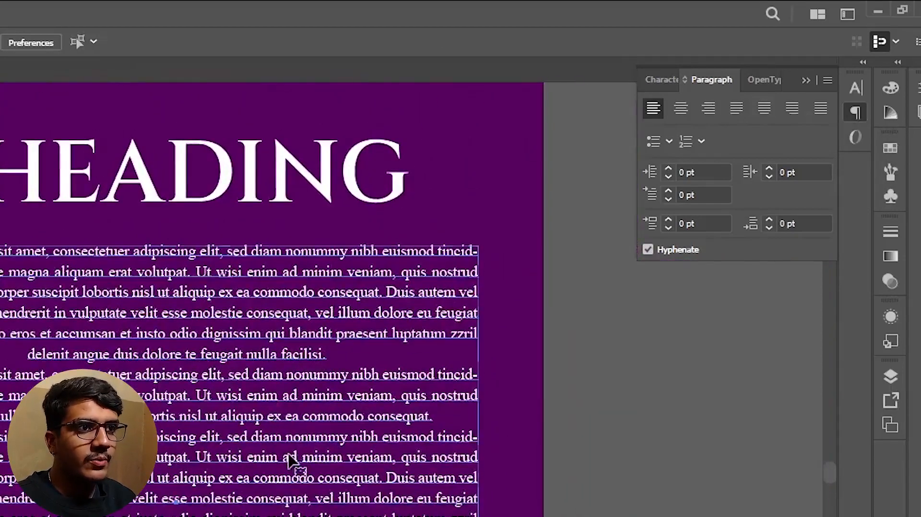
pyautogui.click(763, 108)
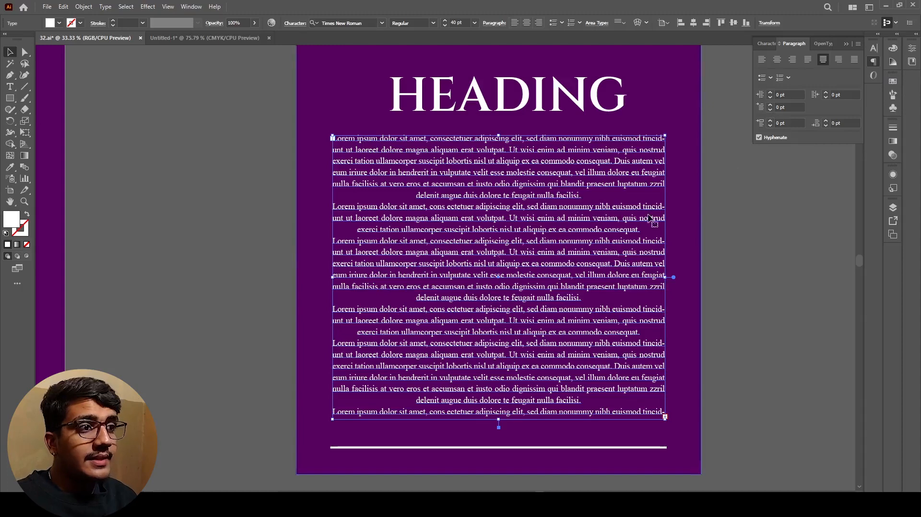
pyautogui.hotkey('ctrl', 'shift', 'a')
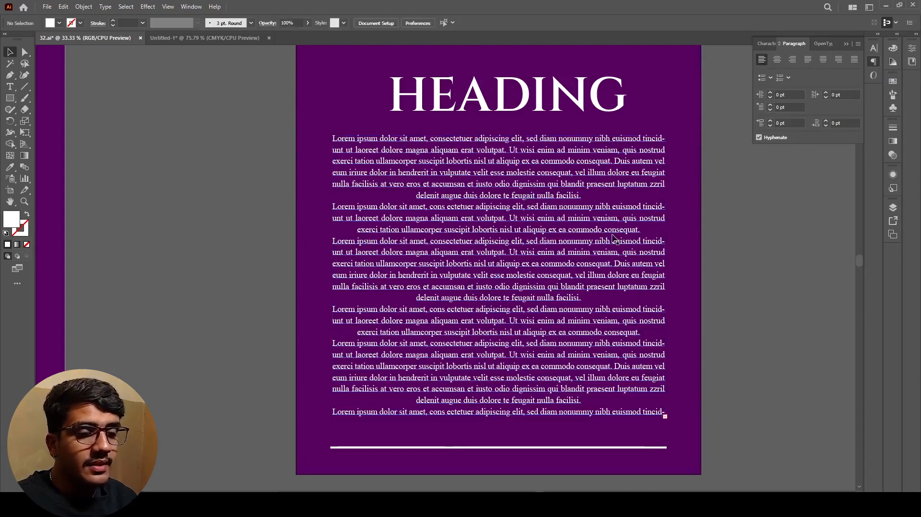
# Compare the edges of the plainly centred body text with those of the body text justified with centred last lines
pyautogui.scroll(-1, 600, 242)
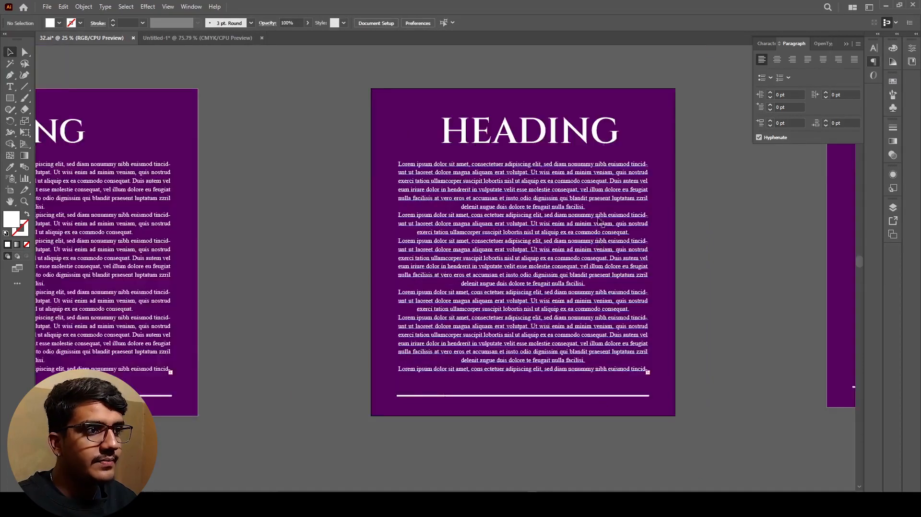
pyautogui.scroll(3, 597, 307)
pyautogui.scroll(-3, 538, 189)
pyautogui.scroll(2, 538, 190)
pyautogui.scroll(-2, 537, 192)
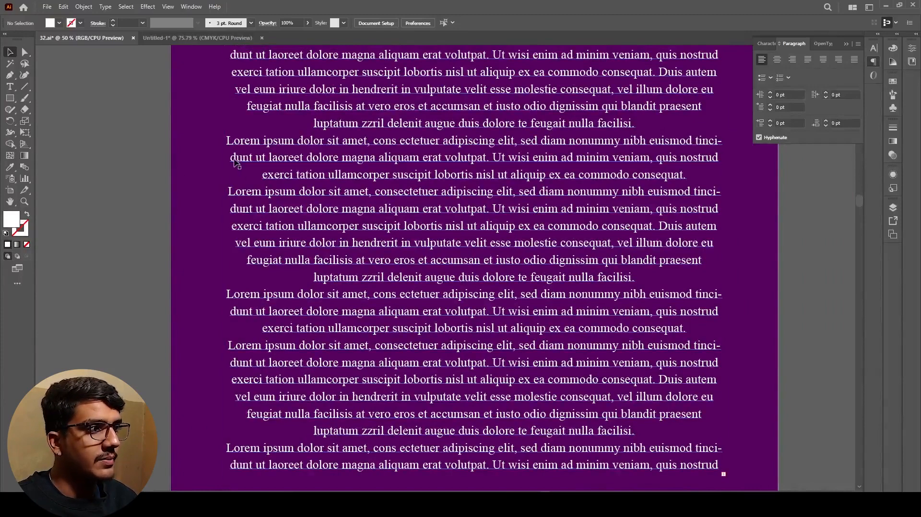
pyautogui.click(231, 193)
pyautogui.scroll(1, 198, 255)
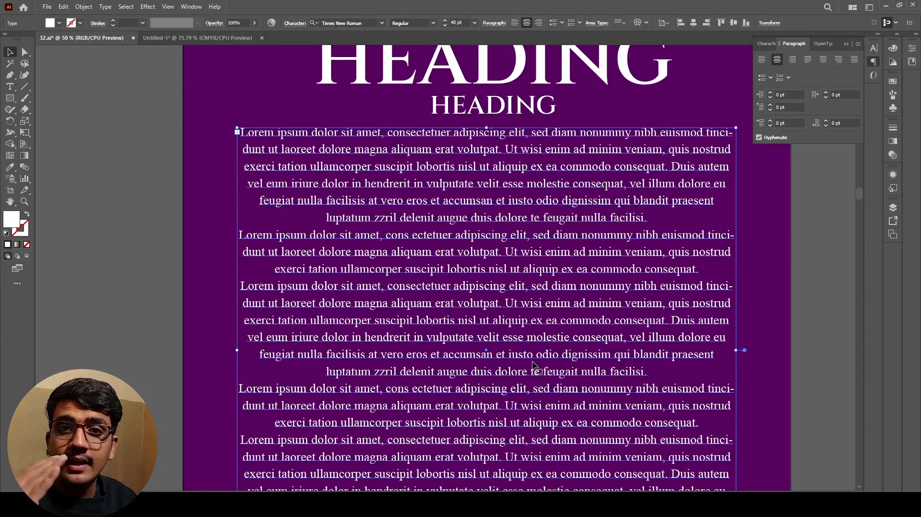
pyautogui.scroll(-2, 532, 366)
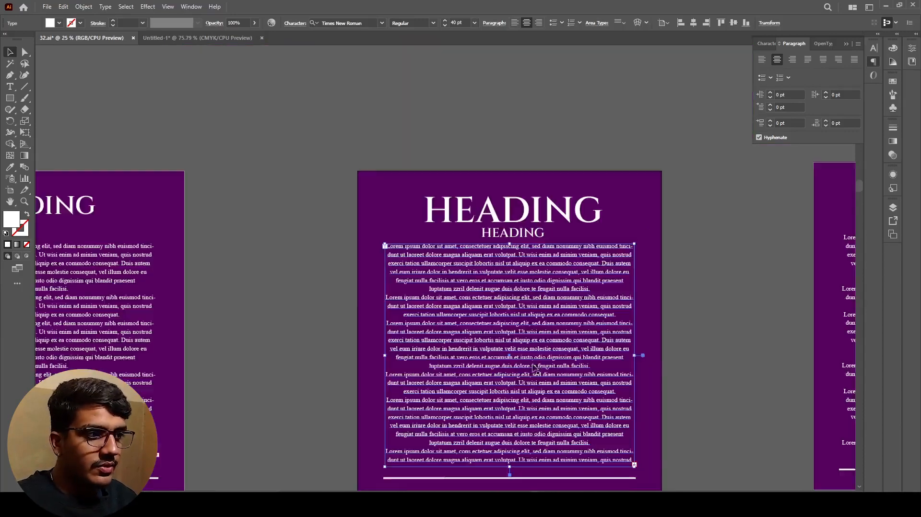
pyautogui.scroll(-5, 533, 365)
pyautogui.scroll(1, 502, 291)
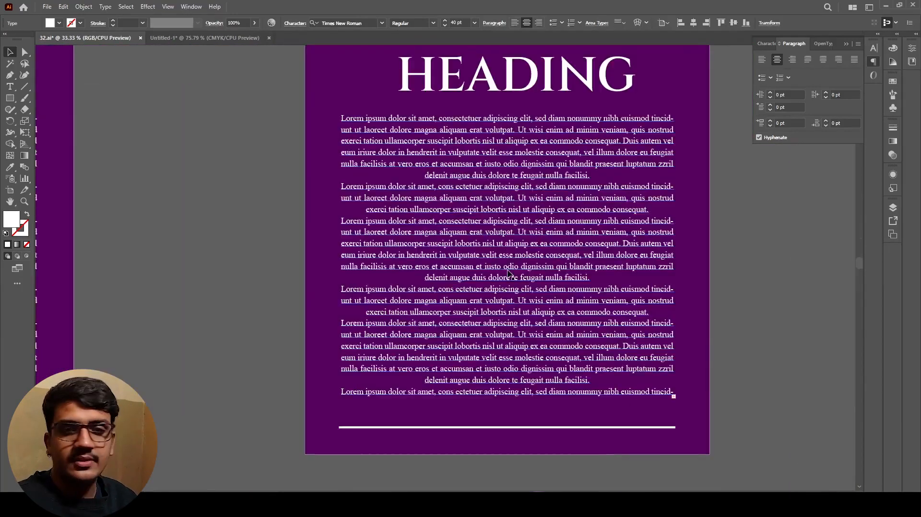
pyautogui.click(517, 278)
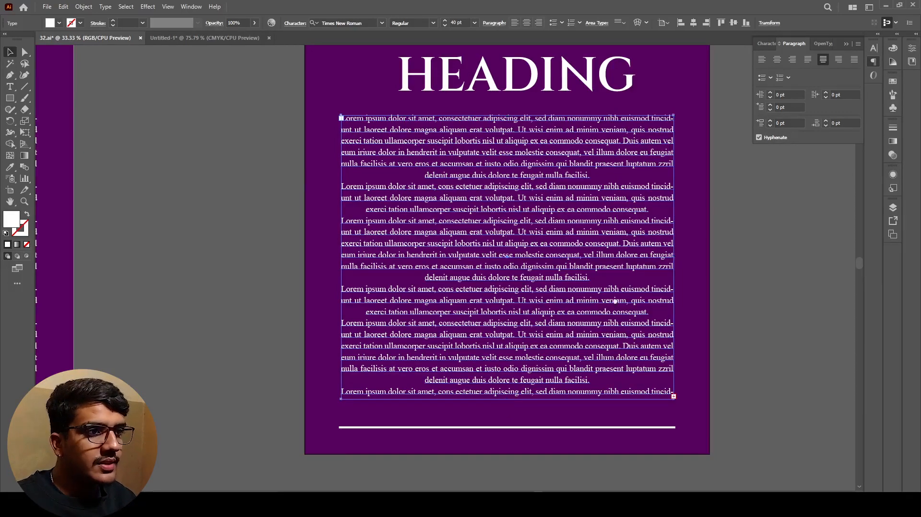
# Justify all lines of the body text on the right-aligned page, including the last line of each paragraph
pyautogui.hscroll(5, 484, 266)
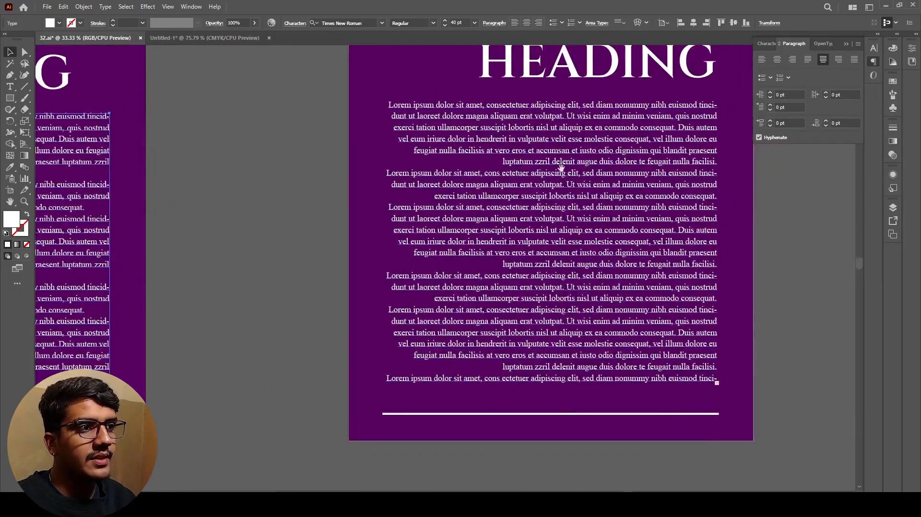
pyautogui.scroll(3, 559, 165)
pyautogui.scroll(-2, 576, 276)
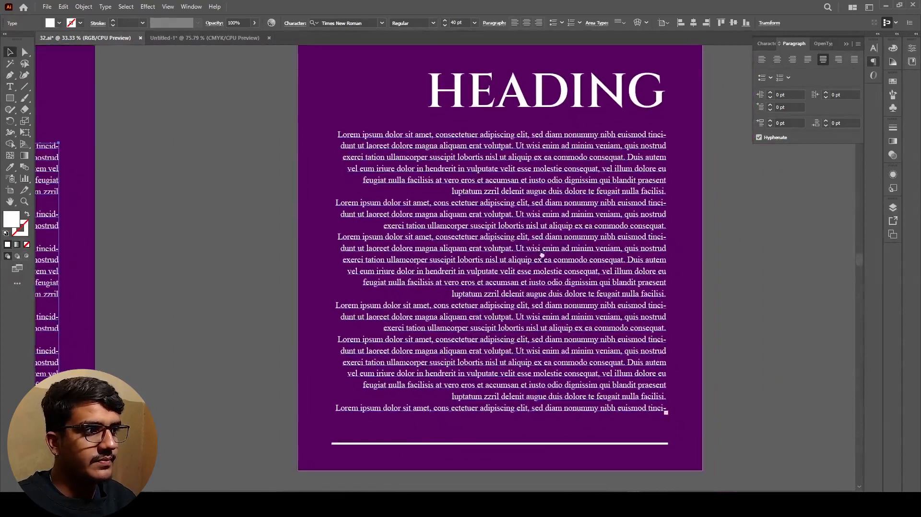
pyautogui.click(335, 294)
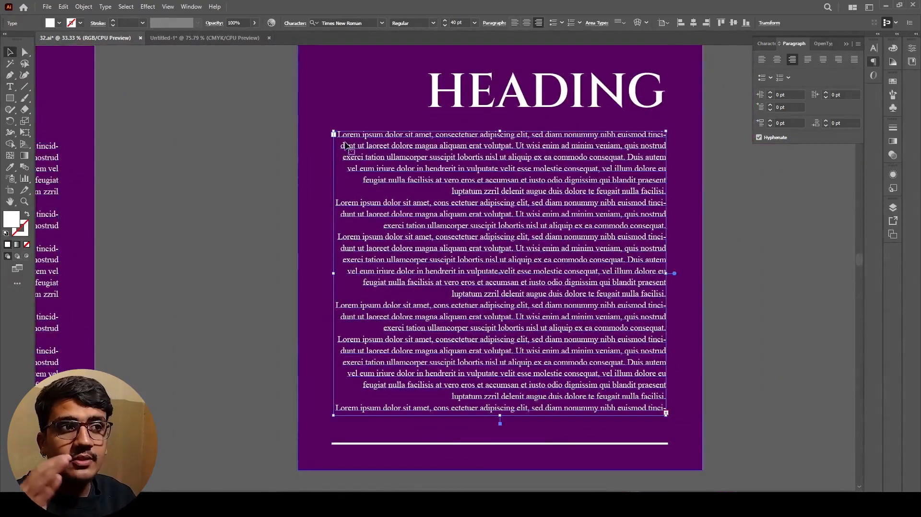
pyautogui.click(744, 261)
pyautogui.click(572, 218)
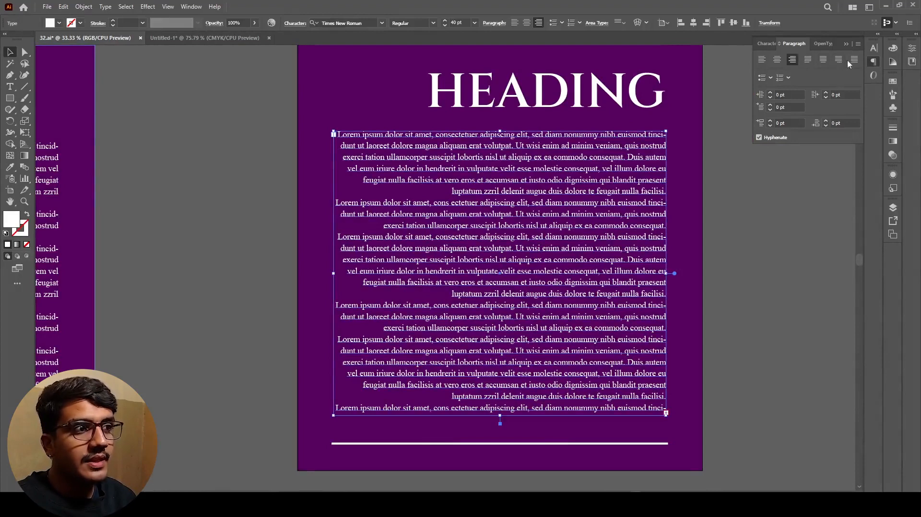
pyautogui.click(854, 62)
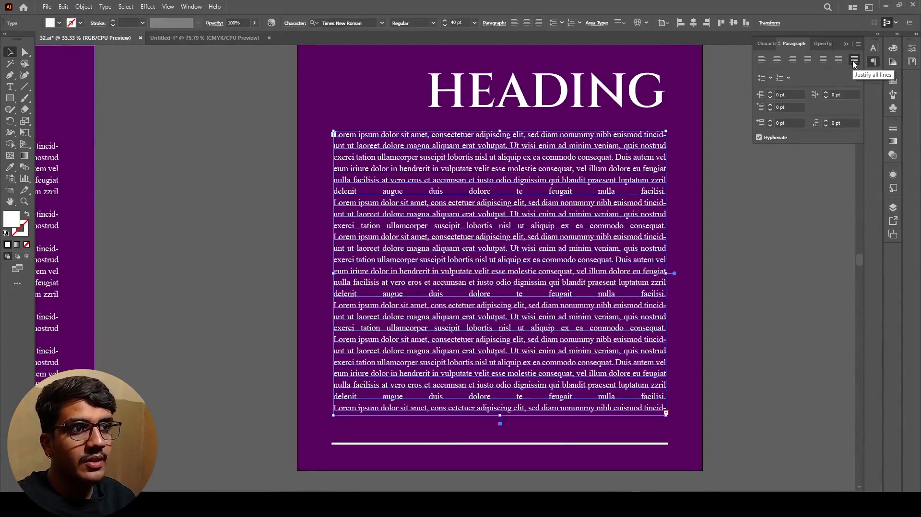
pyautogui.click(798, 283)
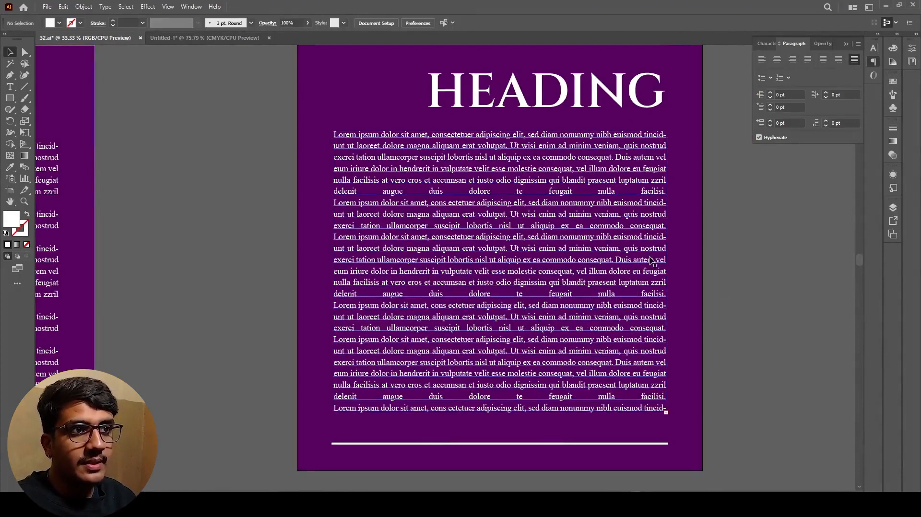
# Try much tighter tracking on the body text whose lines are all justified
pyautogui.click(605, 191)
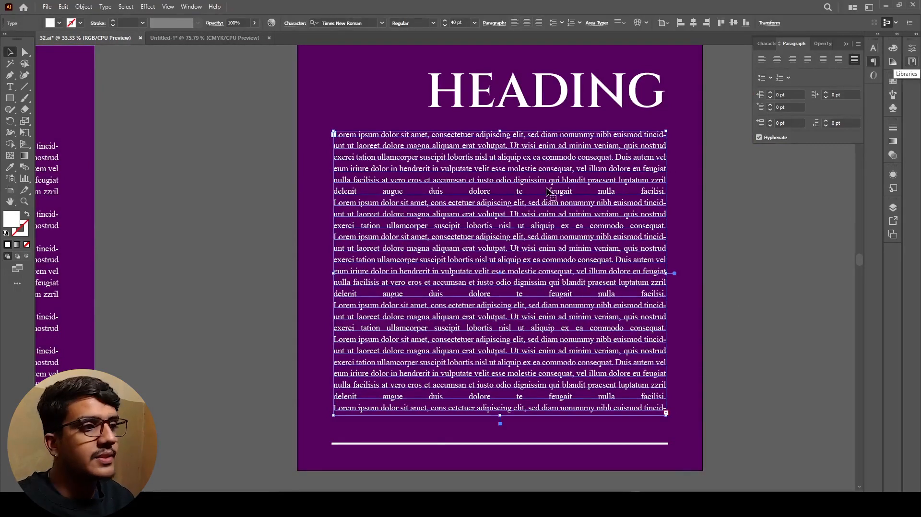
pyautogui.scroll(1, 494, 267)
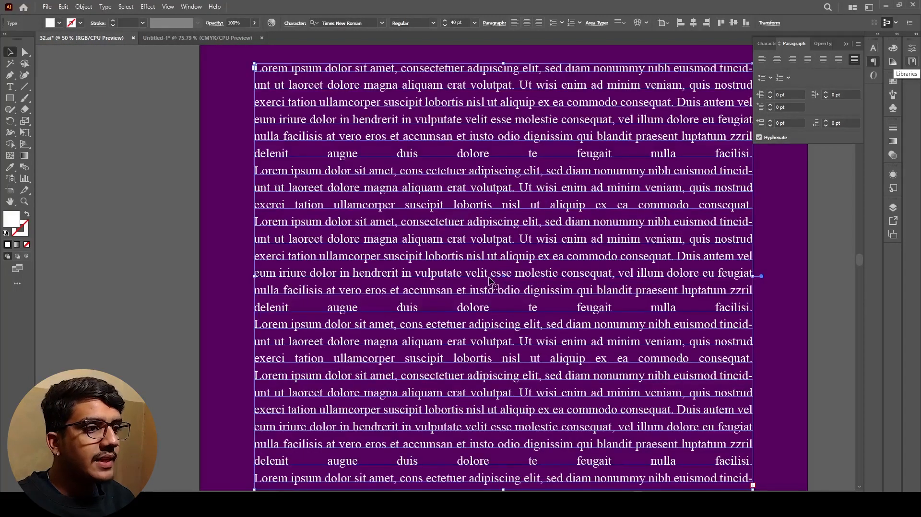
pyautogui.scroll(-2, 500, 290)
pyautogui.scroll(2, 500, 297)
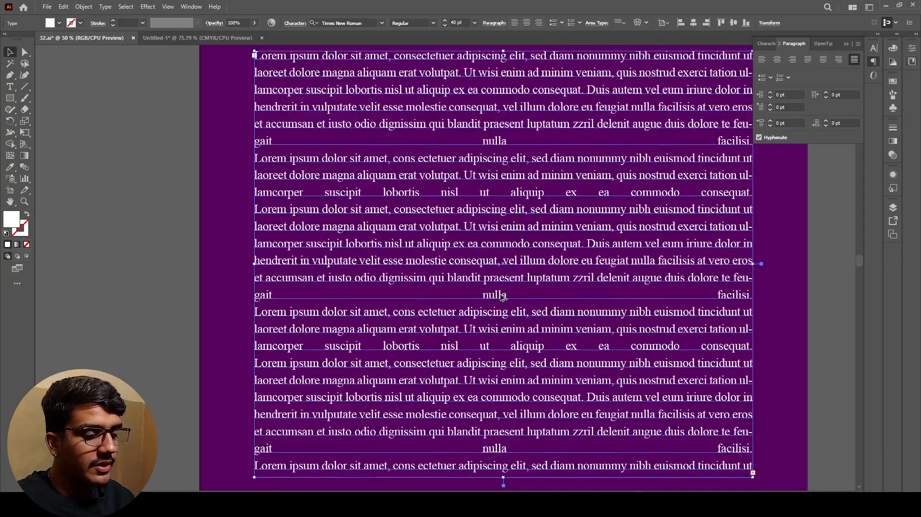
pyautogui.hotkey('alt', 'Left')
pyautogui.hotkey('alt', 'Left')
pyautogui.hotkey('alt', 'Left')
pyautogui.hotkey('alt', 'Left')
pyautogui.hotkey('alt', 'Left')
pyautogui.hotkey('alt', 'Left')
pyautogui.hotkey('alt', 'Left')
pyautogui.hotkey('alt', 'Left')
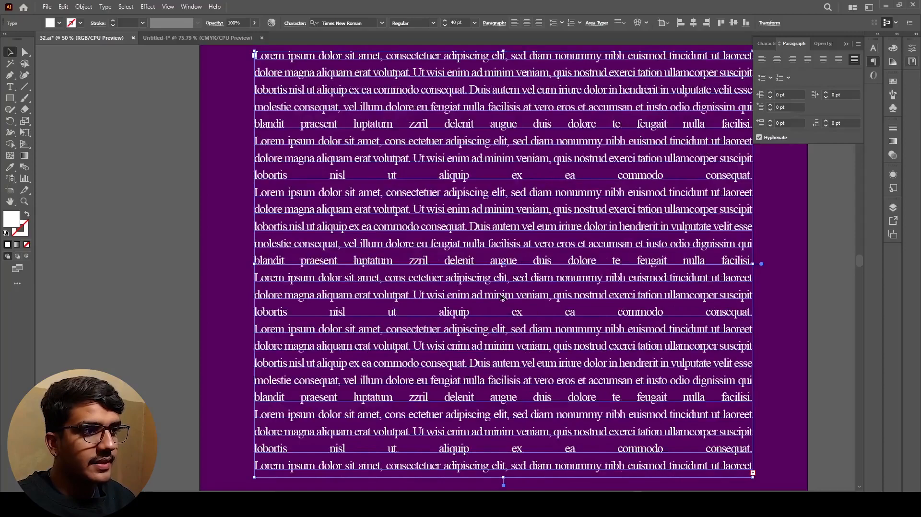
pyautogui.hotkey('alt', 'Right')
pyautogui.hotkey('alt', 'Right')
pyautogui.hotkey('alt', 'Right')
pyautogui.hotkey('alt', 'Right')
pyautogui.hotkey('alt', 'Right')
pyautogui.hotkey('alt', 'Right')
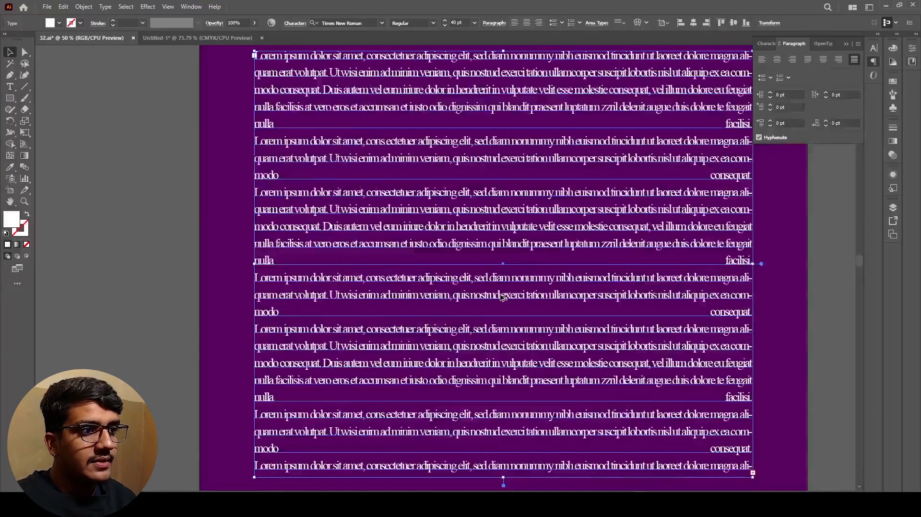
# Loosen the fully justified body text's tracking to slightly wider than normal, so the short last lines fill out more evenly
pyautogui.hotkey('alt', 'Left')
pyautogui.hotkey('alt', 'Left')
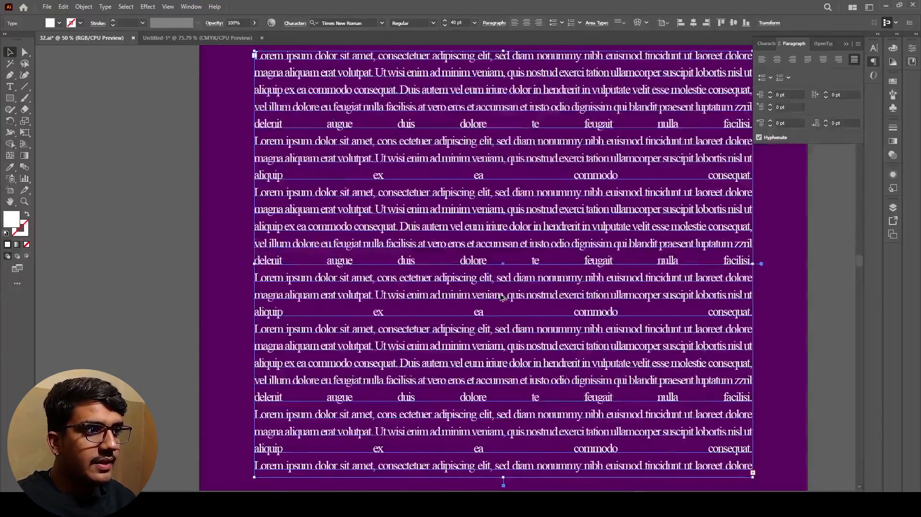
pyautogui.hotkey('ctrl', '1')
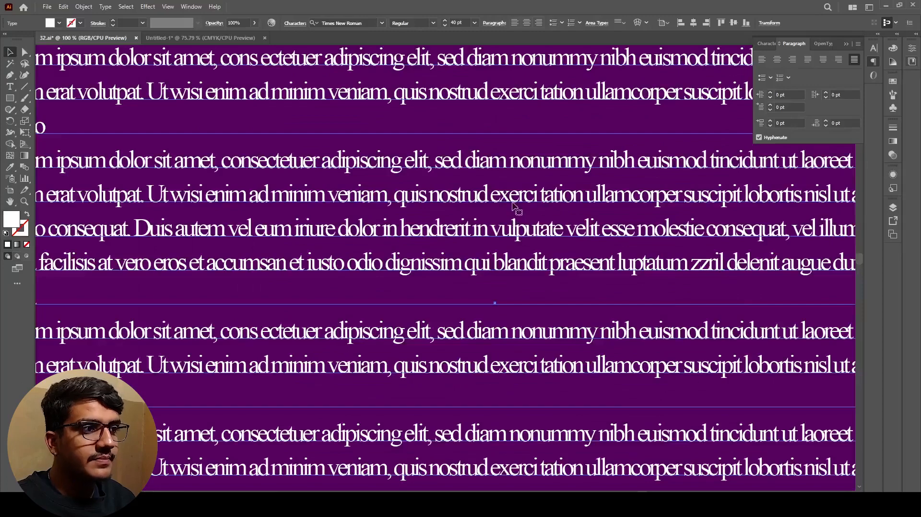
pyautogui.hotkey('ctrl', '-')
pyautogui.hotkey('ctrl', '-')
pyautogui.hotkey('ctrl', '-')
pyautogui.hotkey('alt', 'Right')
pyautogui.hotkey('alt', 'Right')
pyautogui.hotkey('alt', 'Right')
pyautogui.hotkey('alt', 'Right')
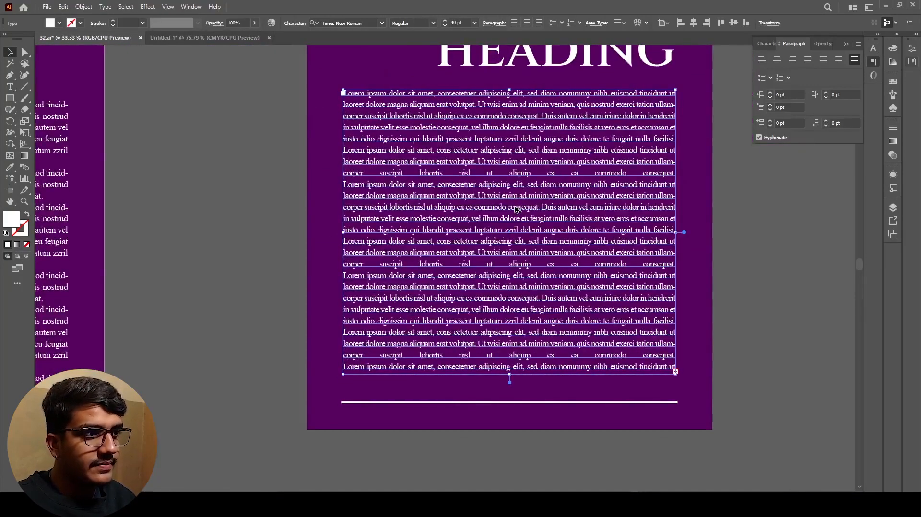
pyautogui.hotkey('alt', 'Right')
pyautogui.hotkey('alt', 'Right')
pyautogui.hotkey('alt', 'Right')
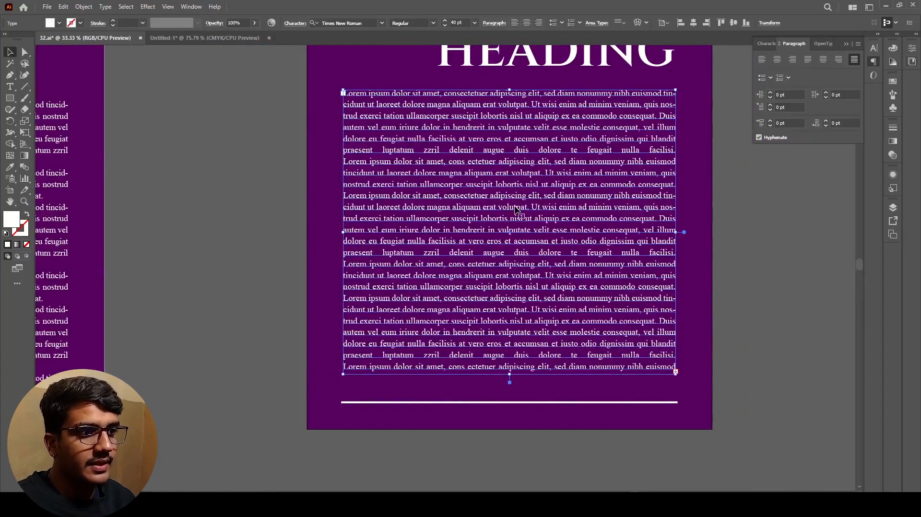
pyautogui.click(737, 275)
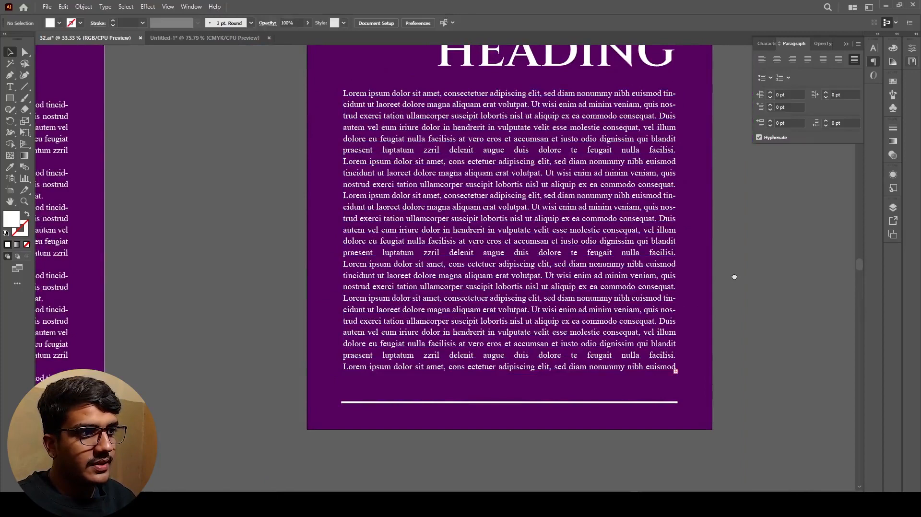
# Try much wider tracking on the fully justified body text
pyautogui.scroll(1, 544, 271)
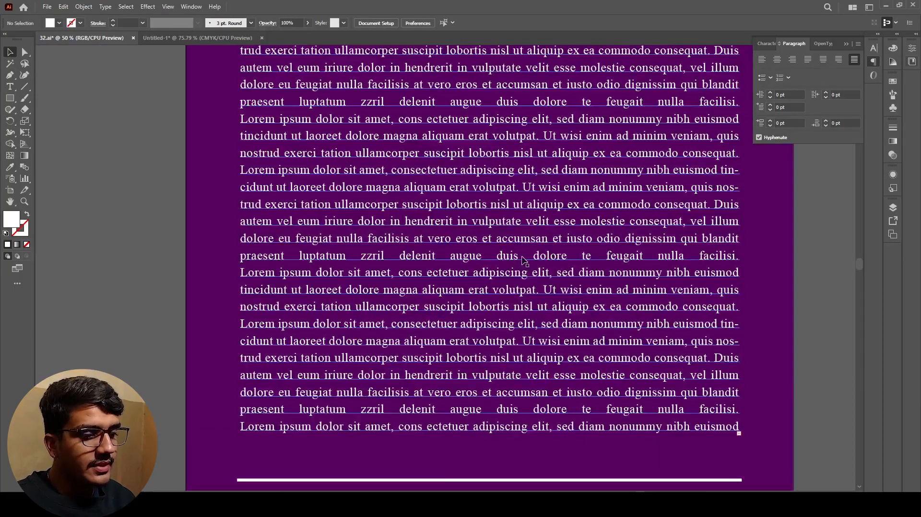
pyautogui.click(543, 275)
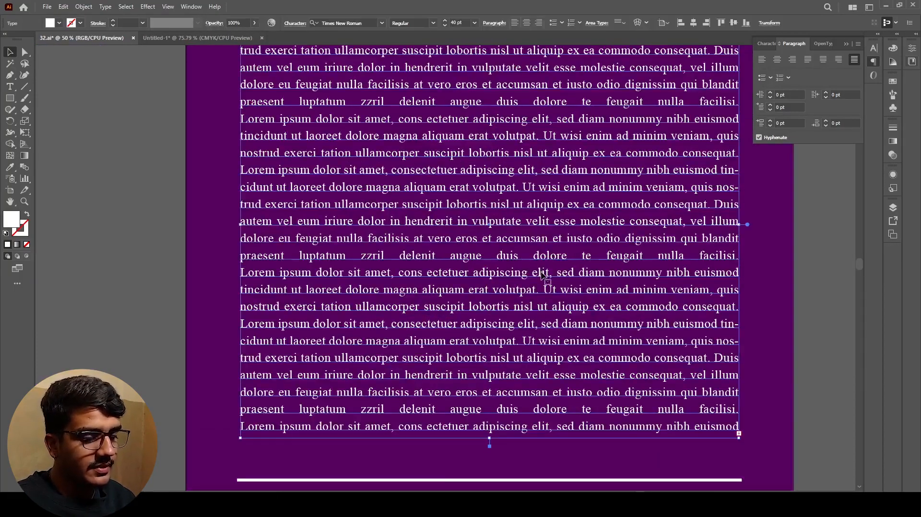
pyautogui.hotkey('ctrl', 'shift', 'f')
pyautogui.hotkey('alt', 'Right')
pyautogui.hotkey('alt', 'Right')
pyautogui.hotkey('alt', 'Right')
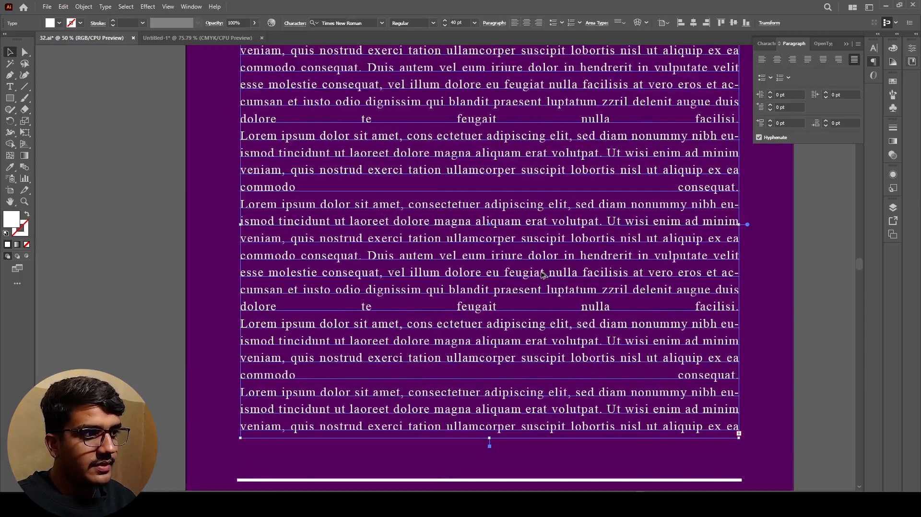
pyautogui.hotkey('alt', 'Right')
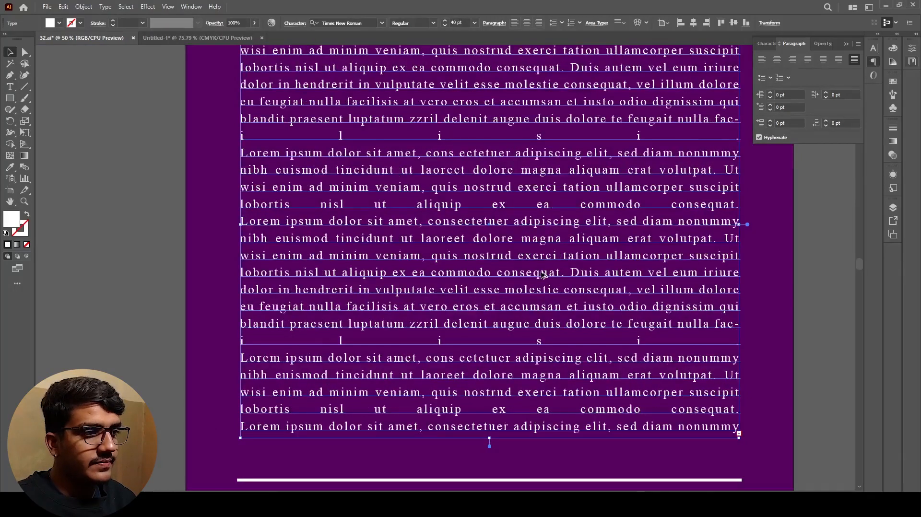
# Reduce the body text's tracking back to the slightly loosened spacing and deselect the text
pyautogui.hotkey('alt', 'Left')
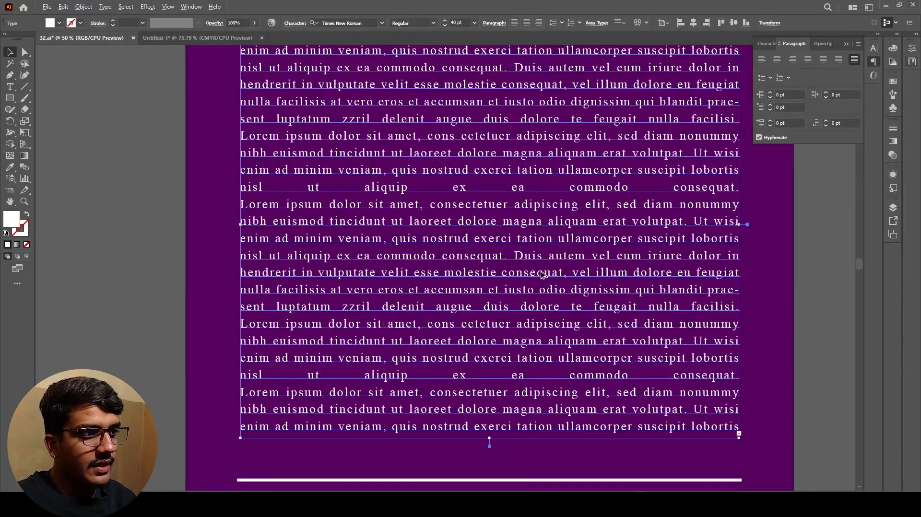
pyautogui.hotkey('alt', 'Left')
pyautogui.hotkey('alt', 'Left')
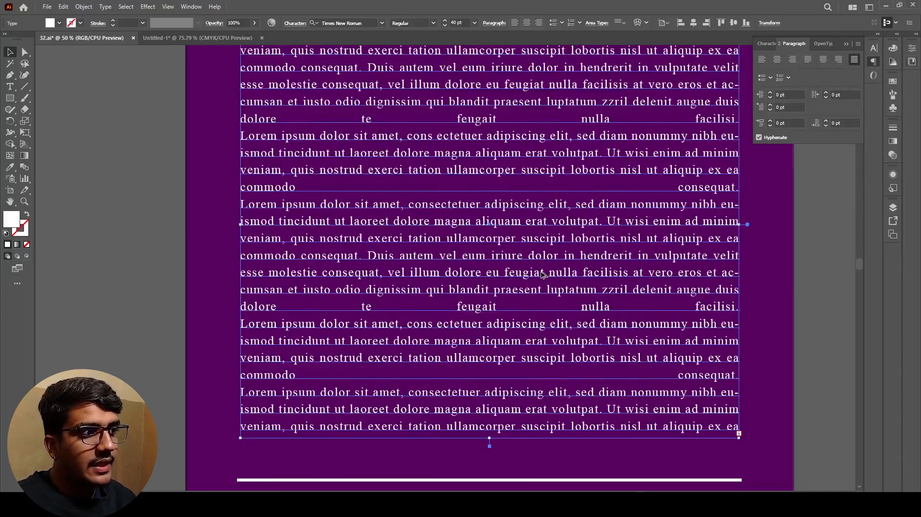
pyautogui.hotkey('alt', 'Left')
pyautogui.hotkey('alt', 'Left')
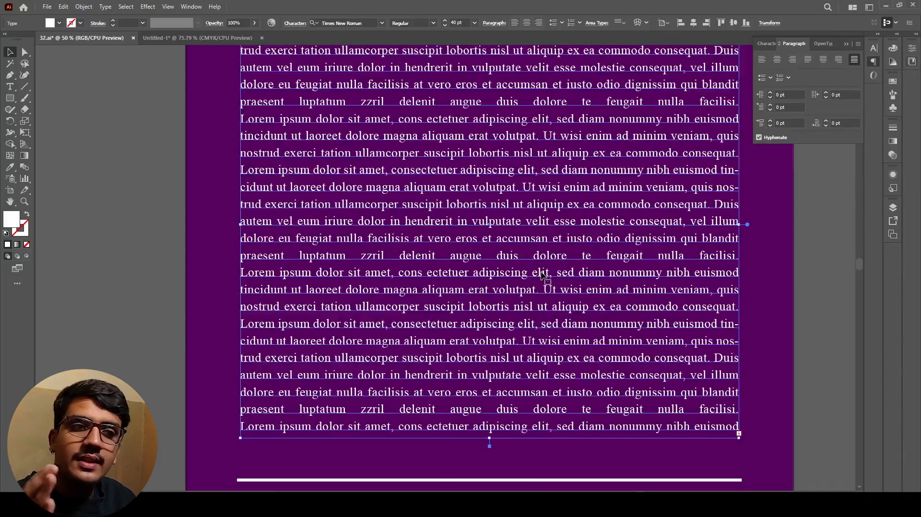
pyautogui.hotkey('ctrl', '-')
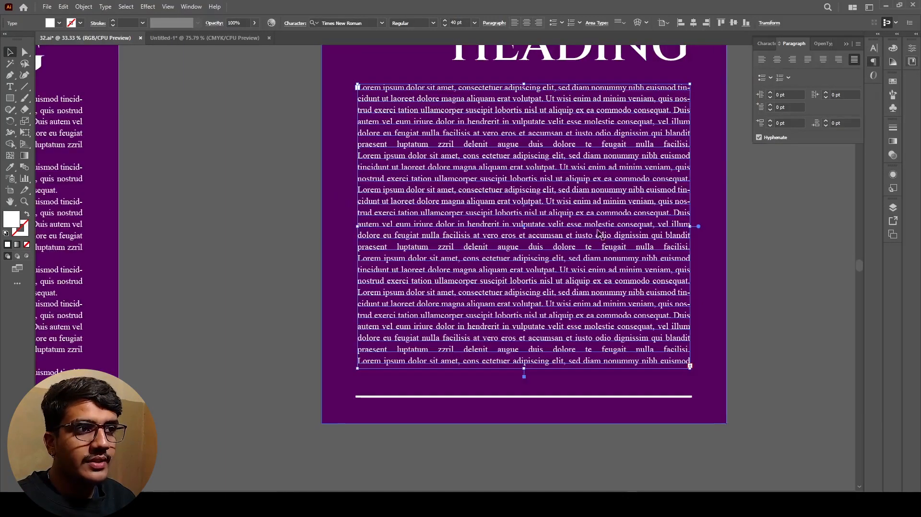
pyautogui.click(740, 239)
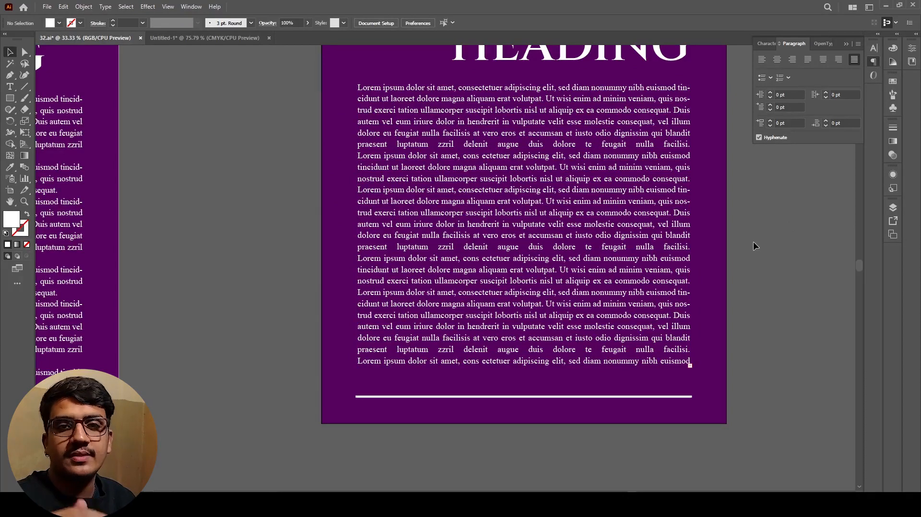
# Tighten the kerning between "delenit" and "augue" in the stretched last line of the middle paragraph
pyautogui.scroll(2, 511, 249)
pyautogui.press('t')
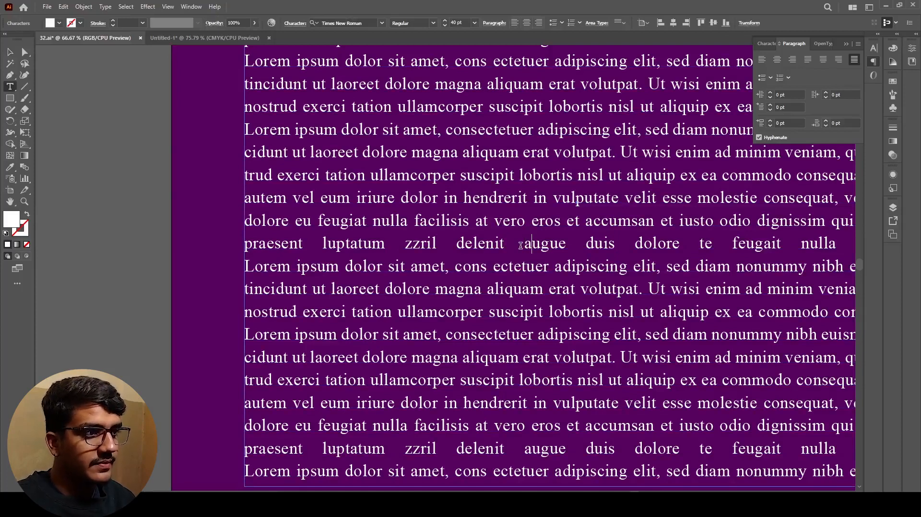
pyautogui.hotkey('alt', 'Left')
pyautogui.hotkey('alt', 'Left')
pyautogui.hotkey('alt', 'Left')
pyautogui.hotkey('alt', 'Left')
pyautogui.hotkey('alt', 'Left')
pyautogui.hotkey('alt', 'Left')
pyautogui.hotkey('alt', 'Left')
pyautogui.hotkey('alt', 'Left')
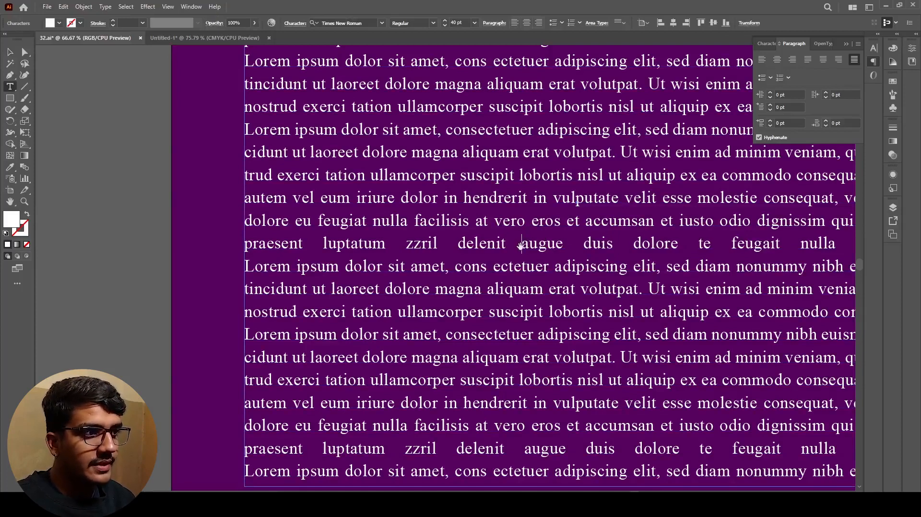
pyautogui.hotkey('alt', 'Left')
pyautogui.hotkey('alt', 'Left')
pyautogui.hotkey('alt', 'Left')
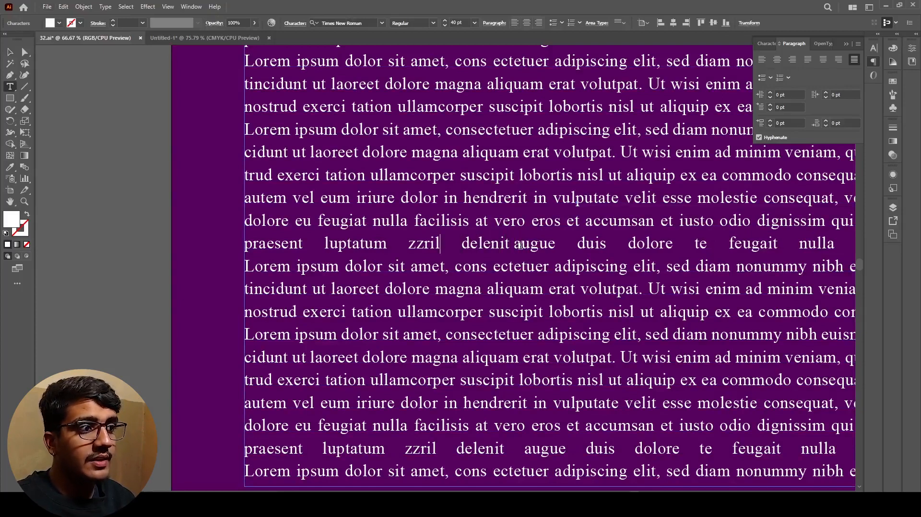
# Tighten the kerning between "zzril" and "delenit" in the same stretched line
pyautogui.hotkey('alt', 'Left')
pyautogui.hotkey('alt', 'Left')
pyautogui.hotkey('alt', 'Left')
pyautogui.hotkey('alt', 'Left')
pyautogui.hotkey('alt', 'Left')
pyautogui.hotkey('alt', 'Left')
pyautogui.hotkey('alt', 'Left')
pyautogui.hotkey('alt', 'Left')
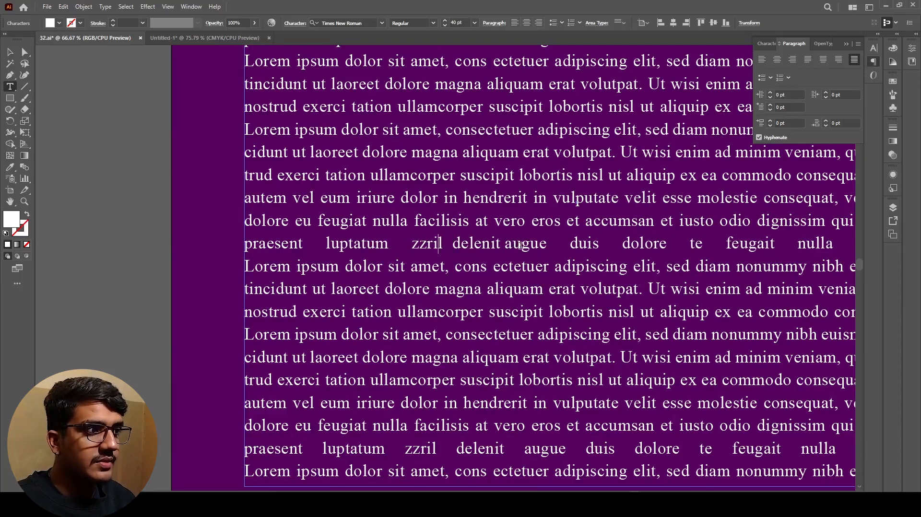
# Close the gap between "luptatum" and "zzril" in the stretched line by tightening the kerning
pyautogui.hotkey('alt', 'Left')
pyautogui.hotkey('alt', 'Left')
pyautogui.hotkey('alt', 'Left')
pyautogui.hotkey('alt', 'Left')
pyautogui.hotkey('alt', 'Left')
pyautogui.hotkey('alt', 'Left')
pyautogui.hotkey('alt', 'Left')
pyautogui.hotkey('alt', 'Left')
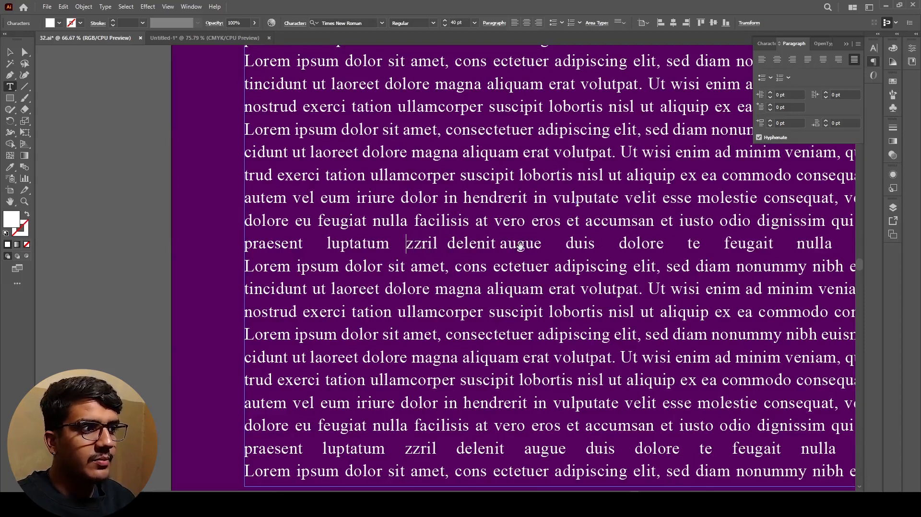
pyautogui.hotkey('alt', 'Left')
pyautogui.hotkey('alt', 'Left')
pyautogui.hotkey('alt', 'Left')
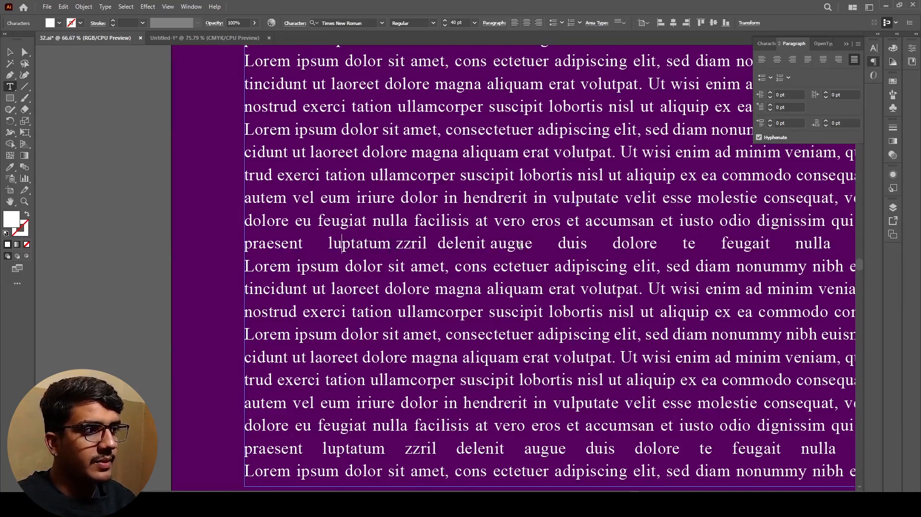
# Bring "luptatum" closer to "praesent" in the stretched line by tightening the kerning
pyautogui.hotkey('alt', 'Left')
pyautogui.hotkey('alt', 'Left')
pyautogui.hotkey('alt', 'Left')
pyautogui.hotkey('alt', 'Left')
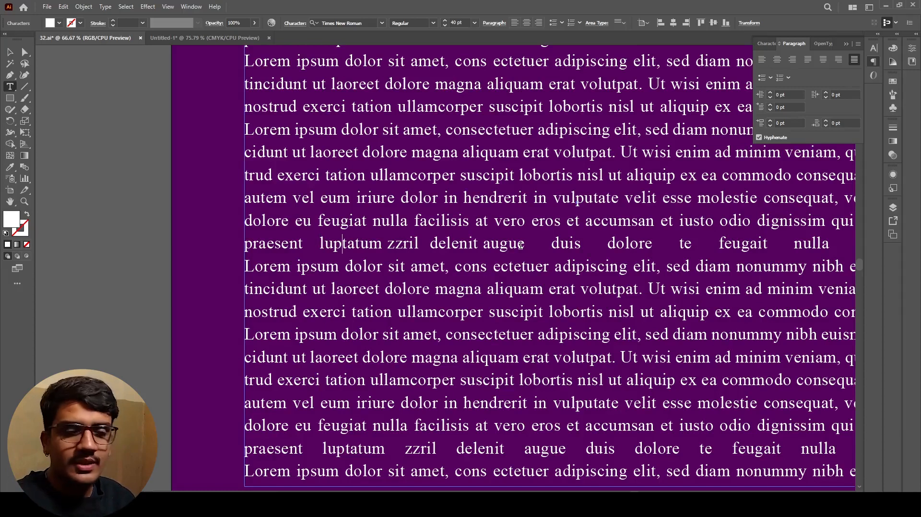
# Narrow the gap between "augue" and "duis" in the stretched line and leave text editing
pyautogui.click(551, 247)
pyautogui.press('BackSpace')
pyautogui.press('BackSpace')
pyautogui.press('BackSpace')
pyautogui.press('BackSpace')
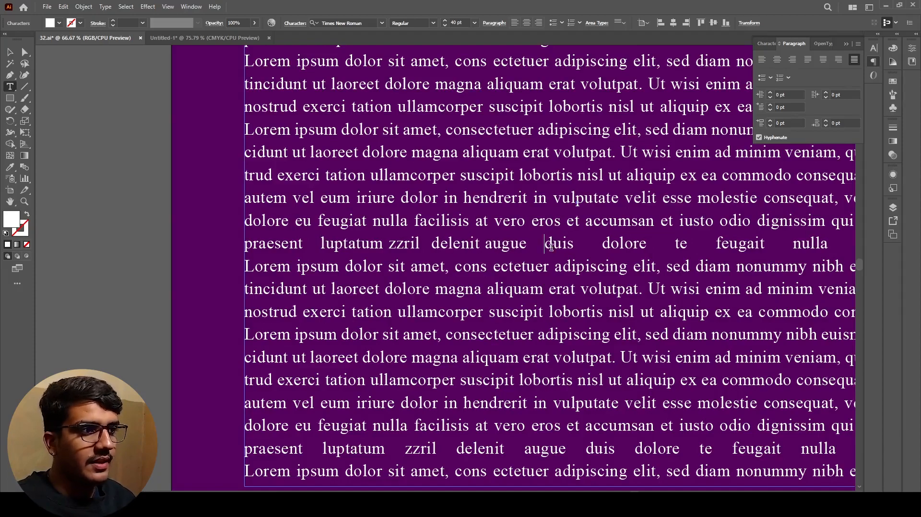
pyautogui.hotkey('ctrl', '-')
pyautogui.press('Escape')
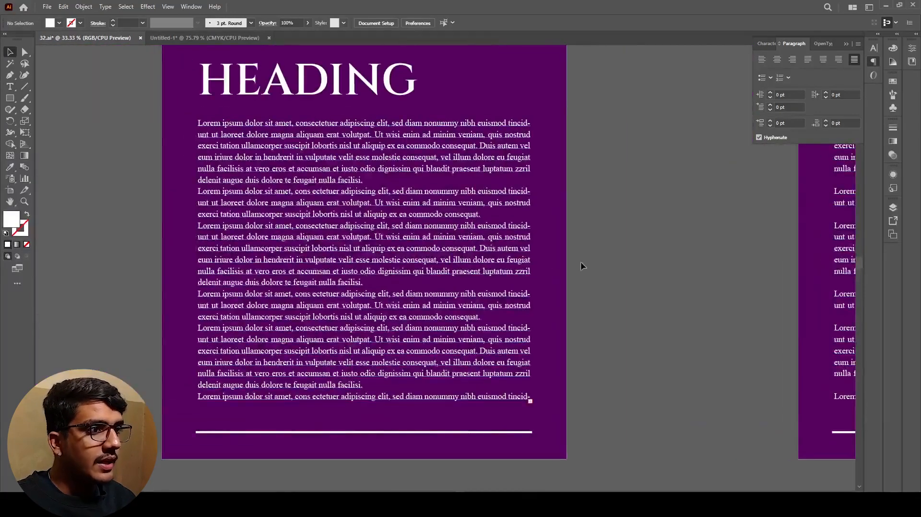
# Turn off hyphenation for the body text justified with its last line aligned left
pyautogui.scroll(3, 511, 239)
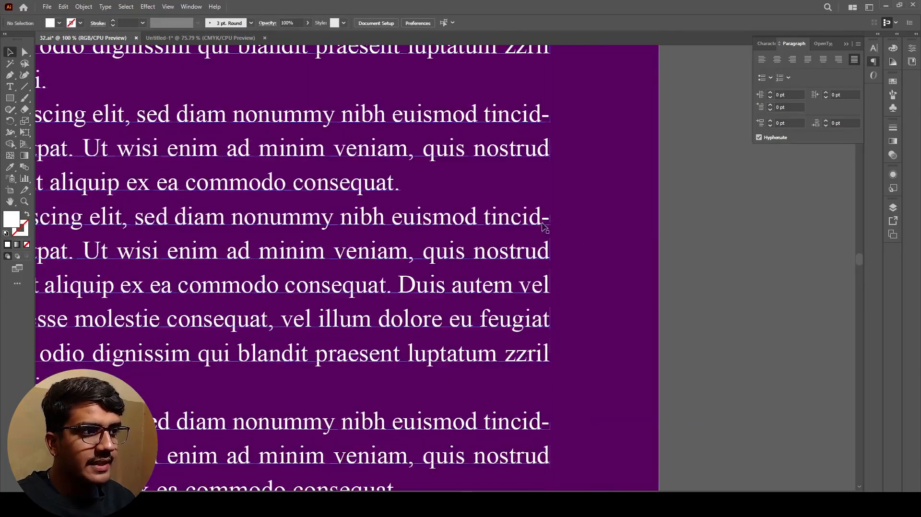
pyautogui.scroll(-2, 545, 223)
pyautogui.hscroll(-3, 485, 258)
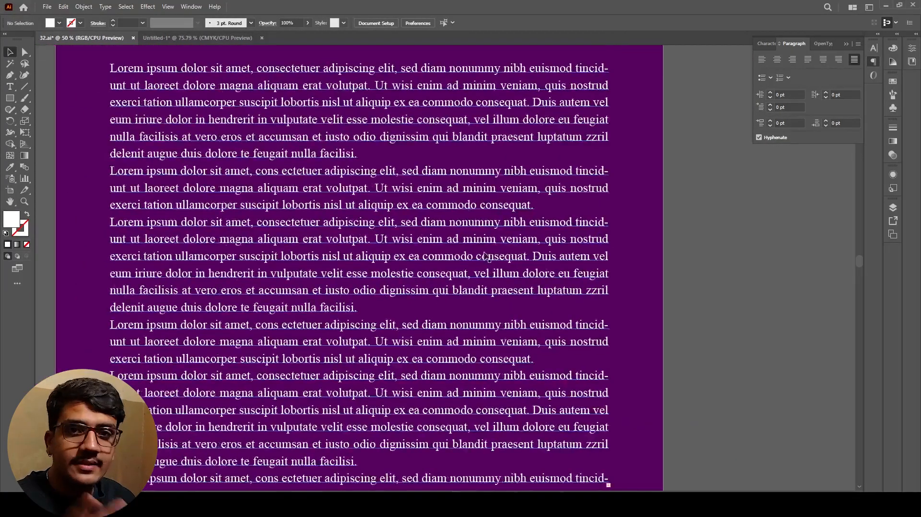
pyautogui.click(491, 248)
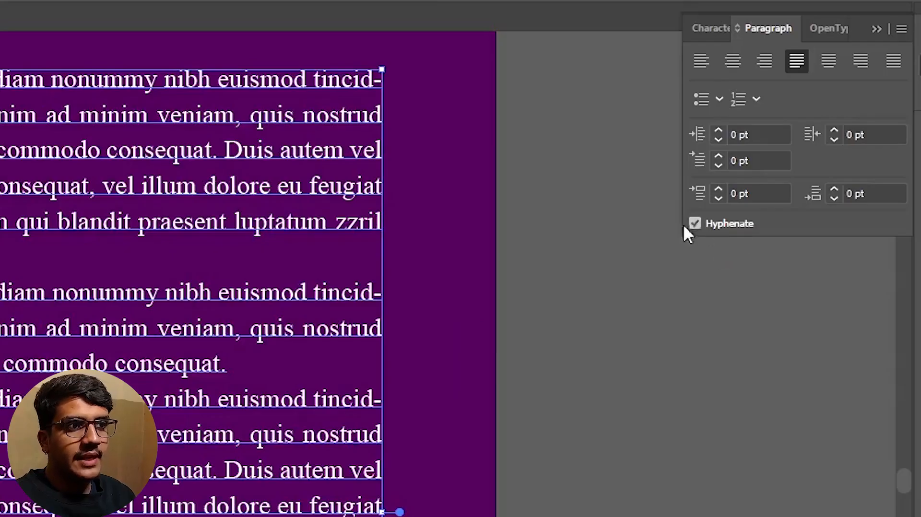
pyautogui.click(694, 224)
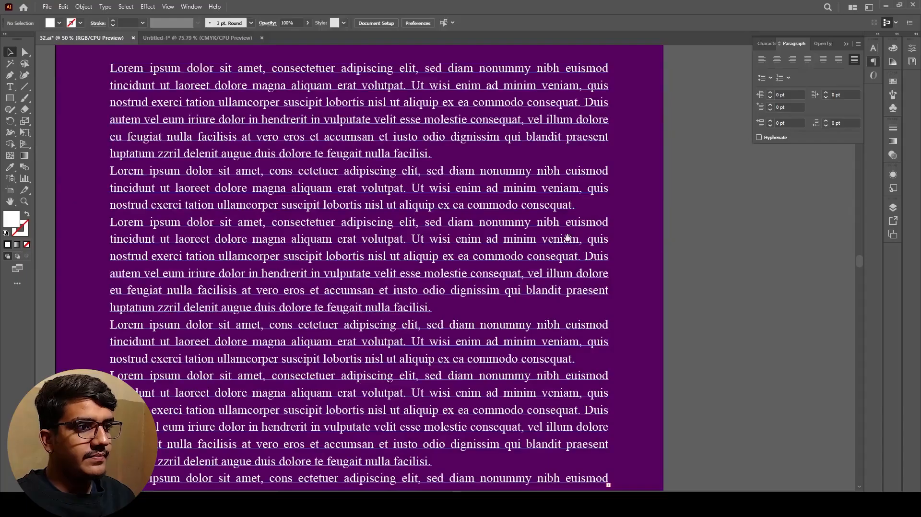
pyautogui.moveTo(568, 238); pyautogui.dragTo(602, 270)
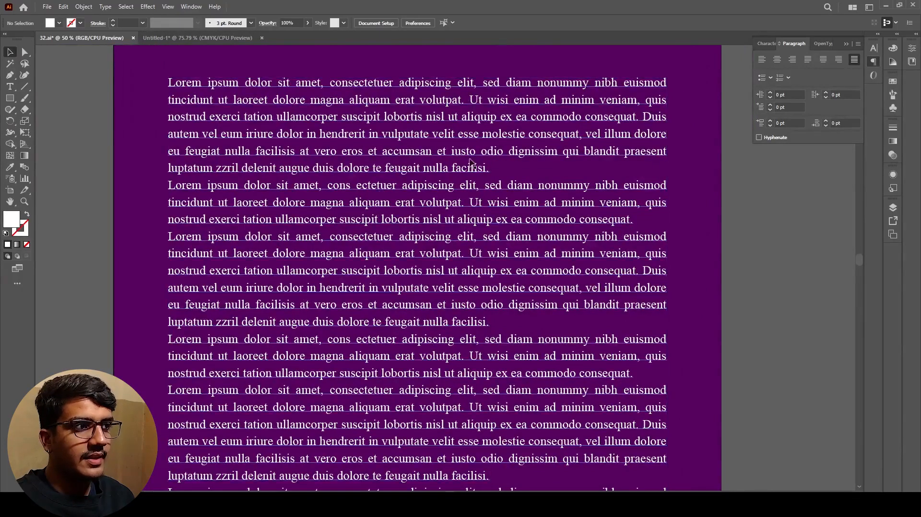
# Turn off hyphenation for the left-aligned body text on the page above and deselect the text block
pyautogui.scroll(-1, 464, 158)
pyautogui.moveTo(567, 177); pyautogui.dragTo(508, 300)
pyautogui.moveTo(477, 60); pyautogui.dragTo(484, 293)
pyautogui.moveTo(478, 246); pyautogui.dragTo(492, 326)
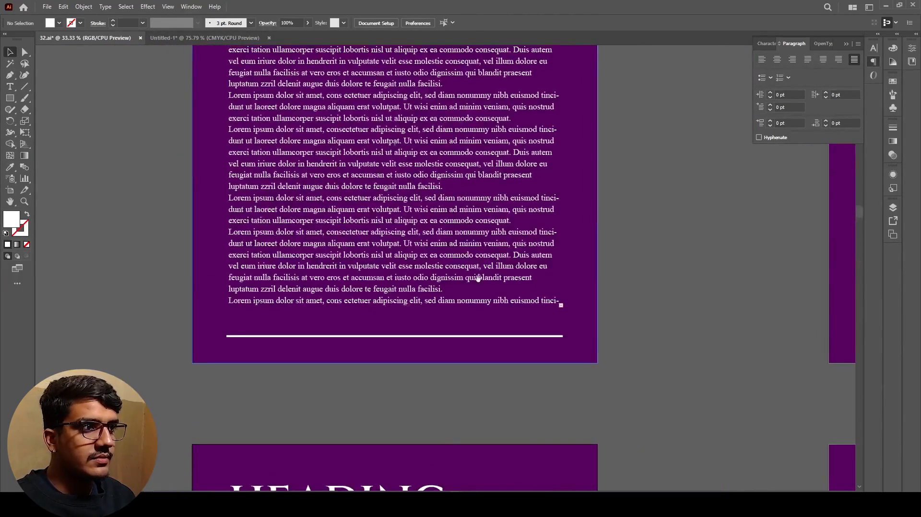
pyautogui.scroll(1, 523, 140)
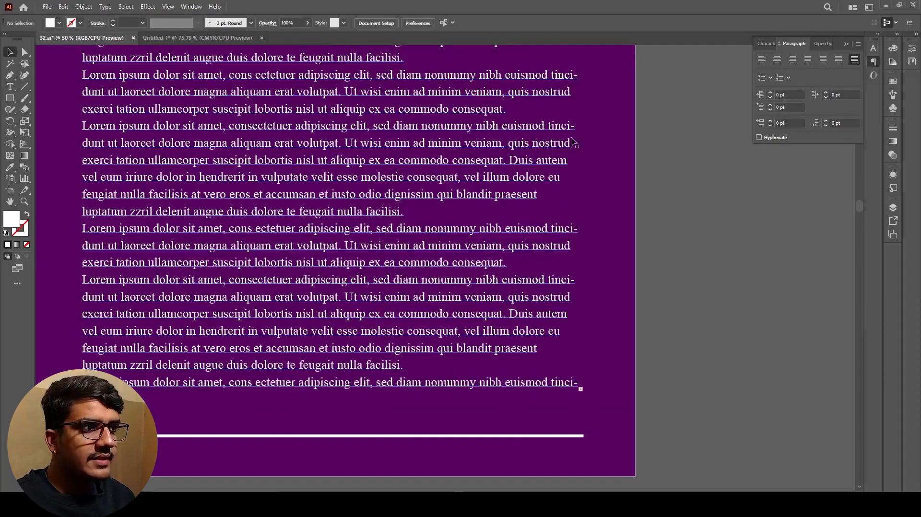
pyautogui.click(547, 140)
pyautogui.click(762, 138)
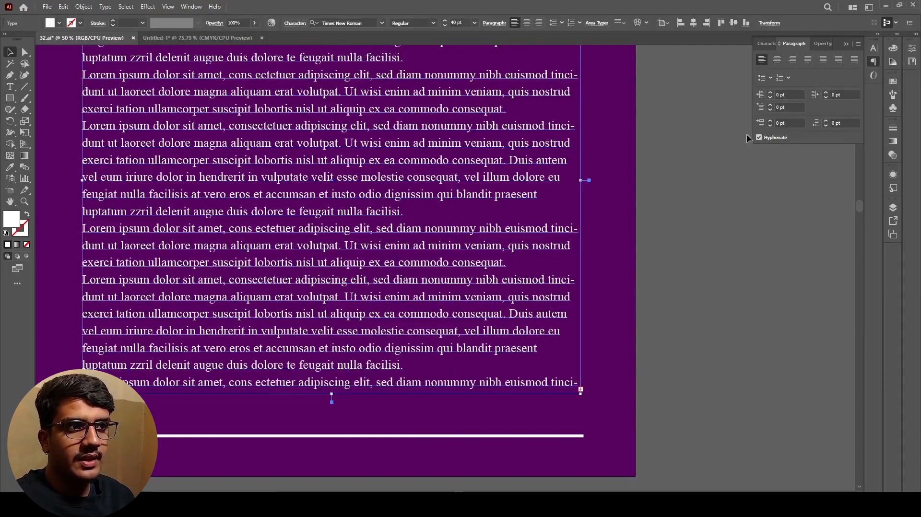
pyautogui.click(759, 137)
pyautogui.scroll(-2, 514, 194)
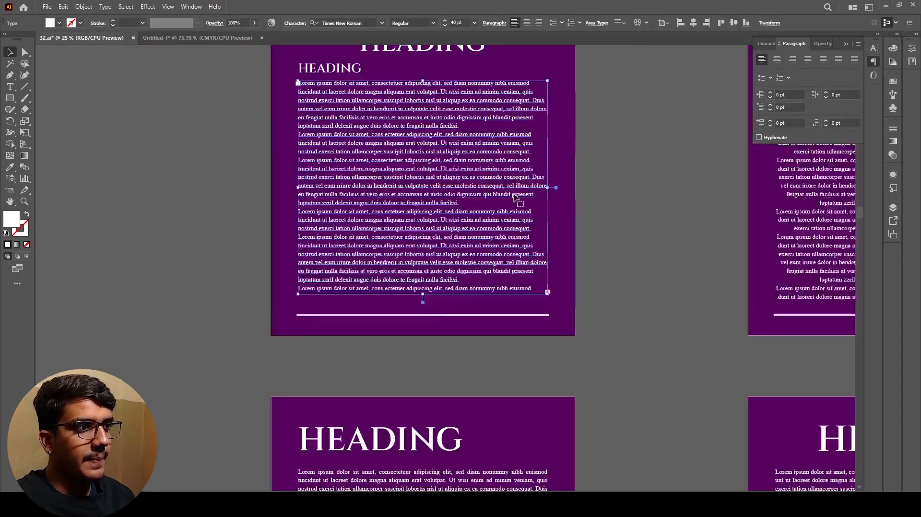
pyautogui.hscroll(4, 514, 197)
pyautogui.click(336, 210)
# Turn off hyphenation for the centre-aligned body text and deselect the text block
pyautogui.moveTo(336, 210); pyautogui.dragTo(595, 208)
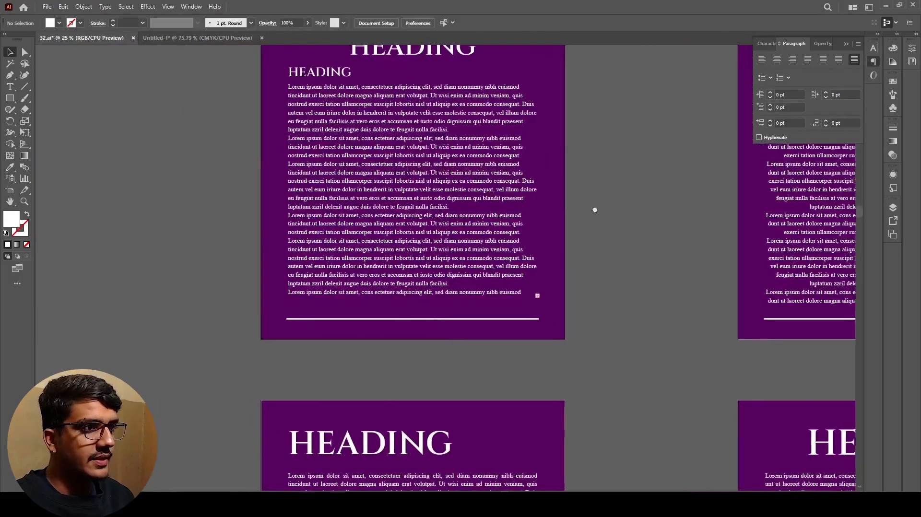
pyautogui.scroll(1, 480, 158)
pyautogui.scroll(-1, 490, 180)
pyautogui.moveTo(806, 233); pyautogui.dragTo(372, 219)
pyautogui.scroll(1, 567, 146)
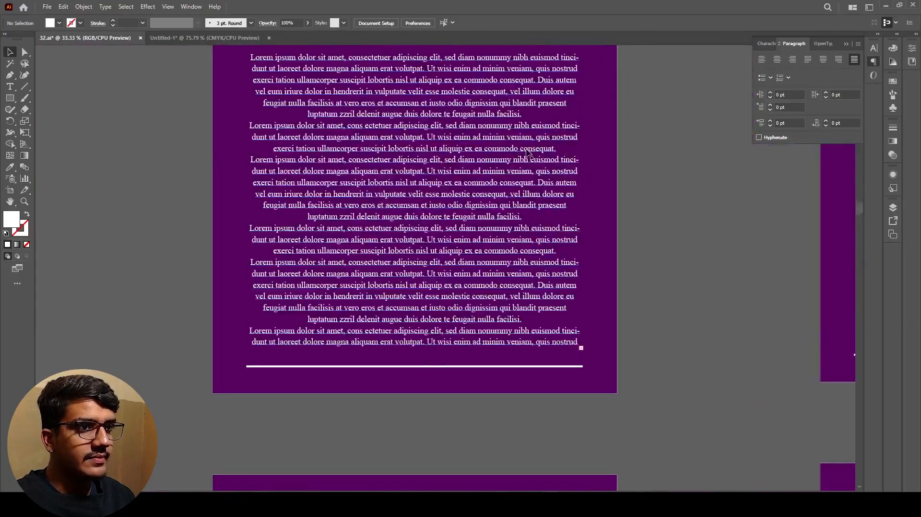
pyautogui.click(528, 153)
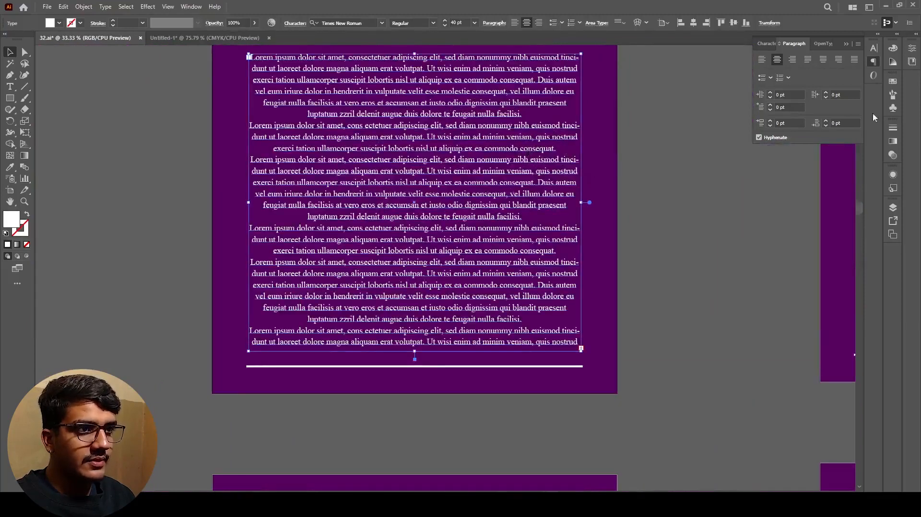
pyautogui.click(729, 208)
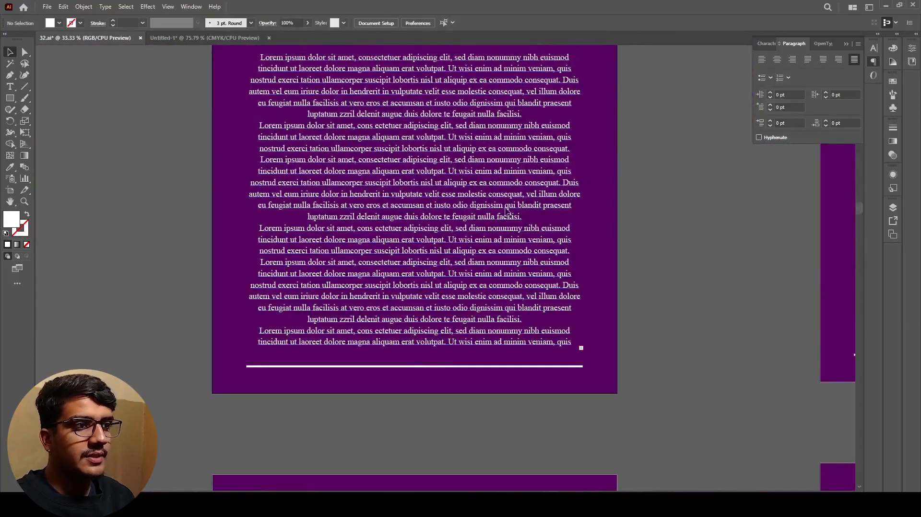
# Turn off hyphenation for the body text justified with its last line centred, deselect it and inspect the word spacing up close
pyautogui.moveTo(515, 211); pyautogui.dragTo(528, 236)
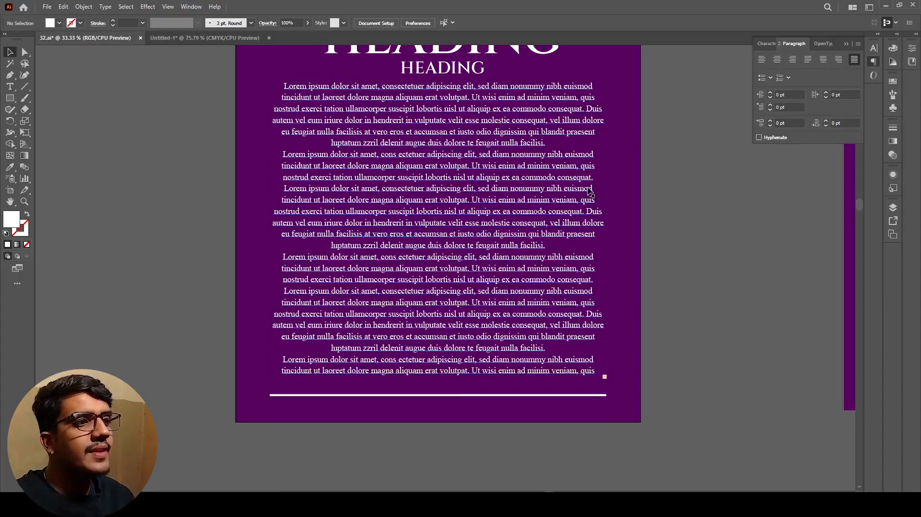
pyautogui.scroll(-15, 581, 244)
pyautogui.hscroll(-3, 688, 376)
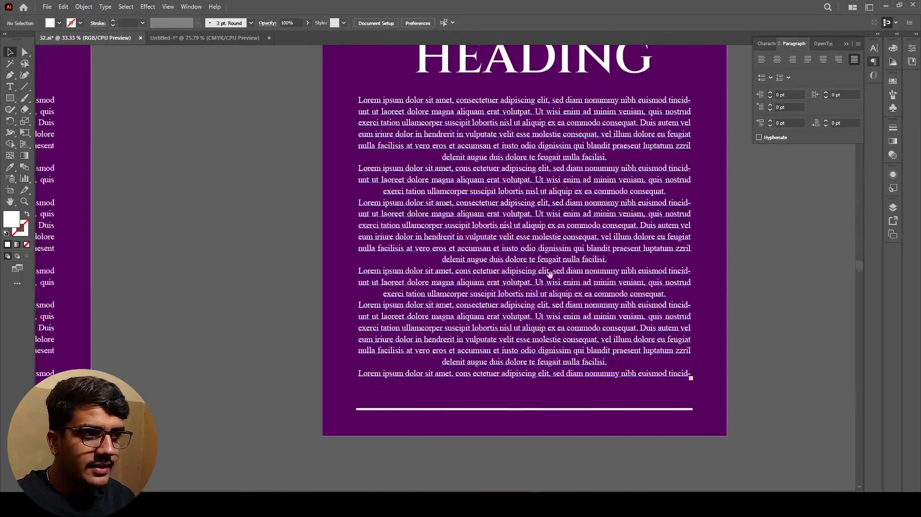
pyautogui.click(537, 265)
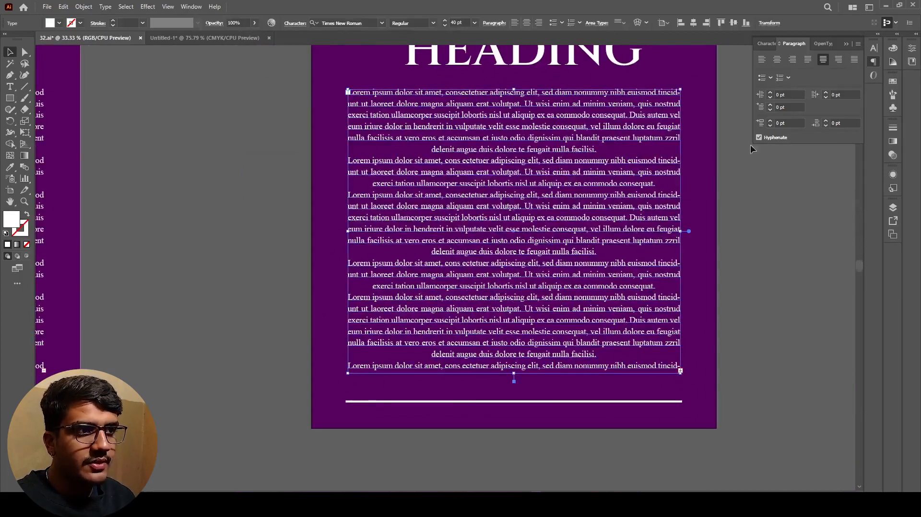
pyautogui.click(765, 138)
pyautogui.click(723, 247)
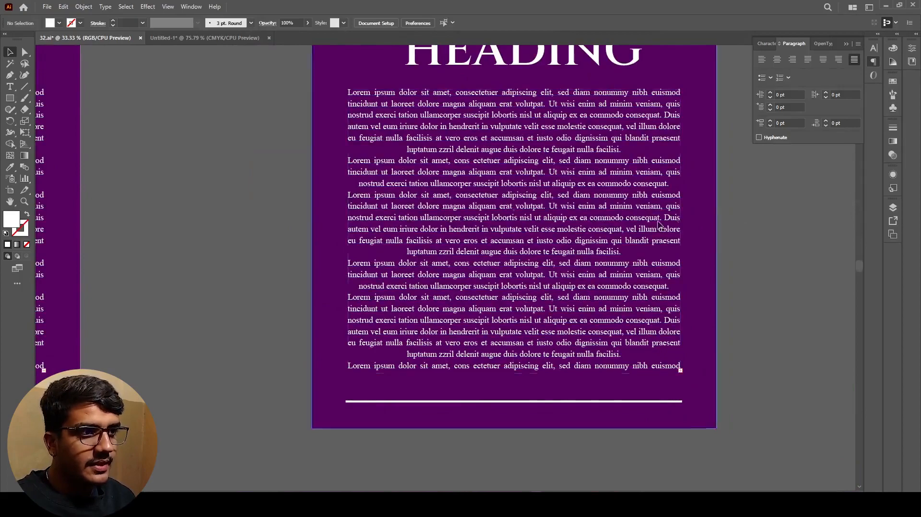
pyautogui.scroll(2, 668, 225)
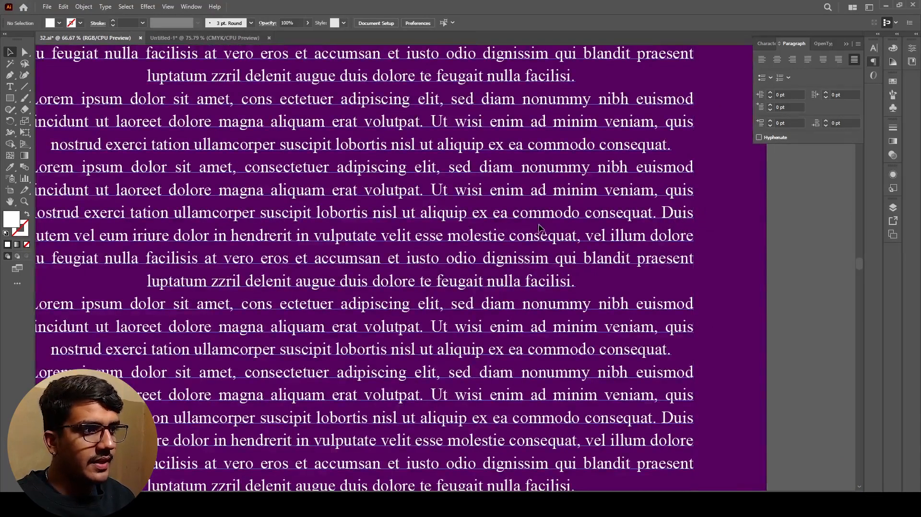
pyautogui.moveTo(511, 246); pyautogui.dragTo(672, 234)
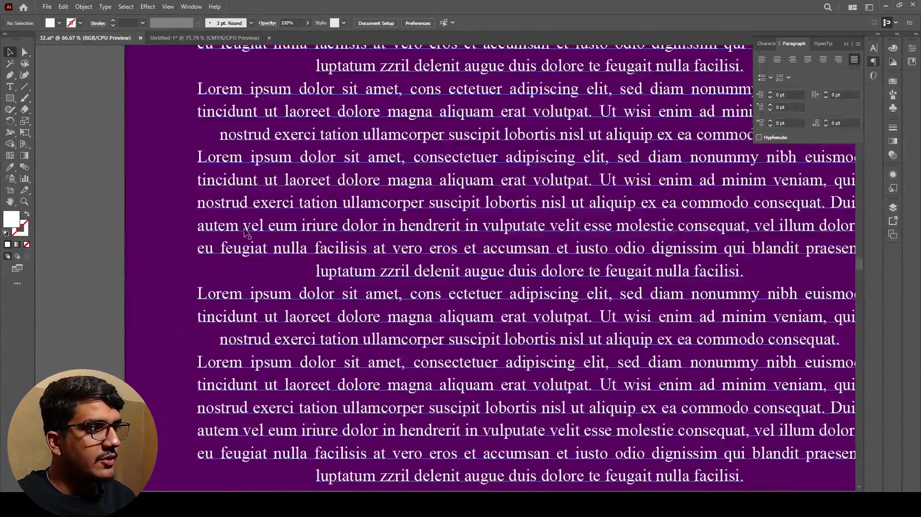